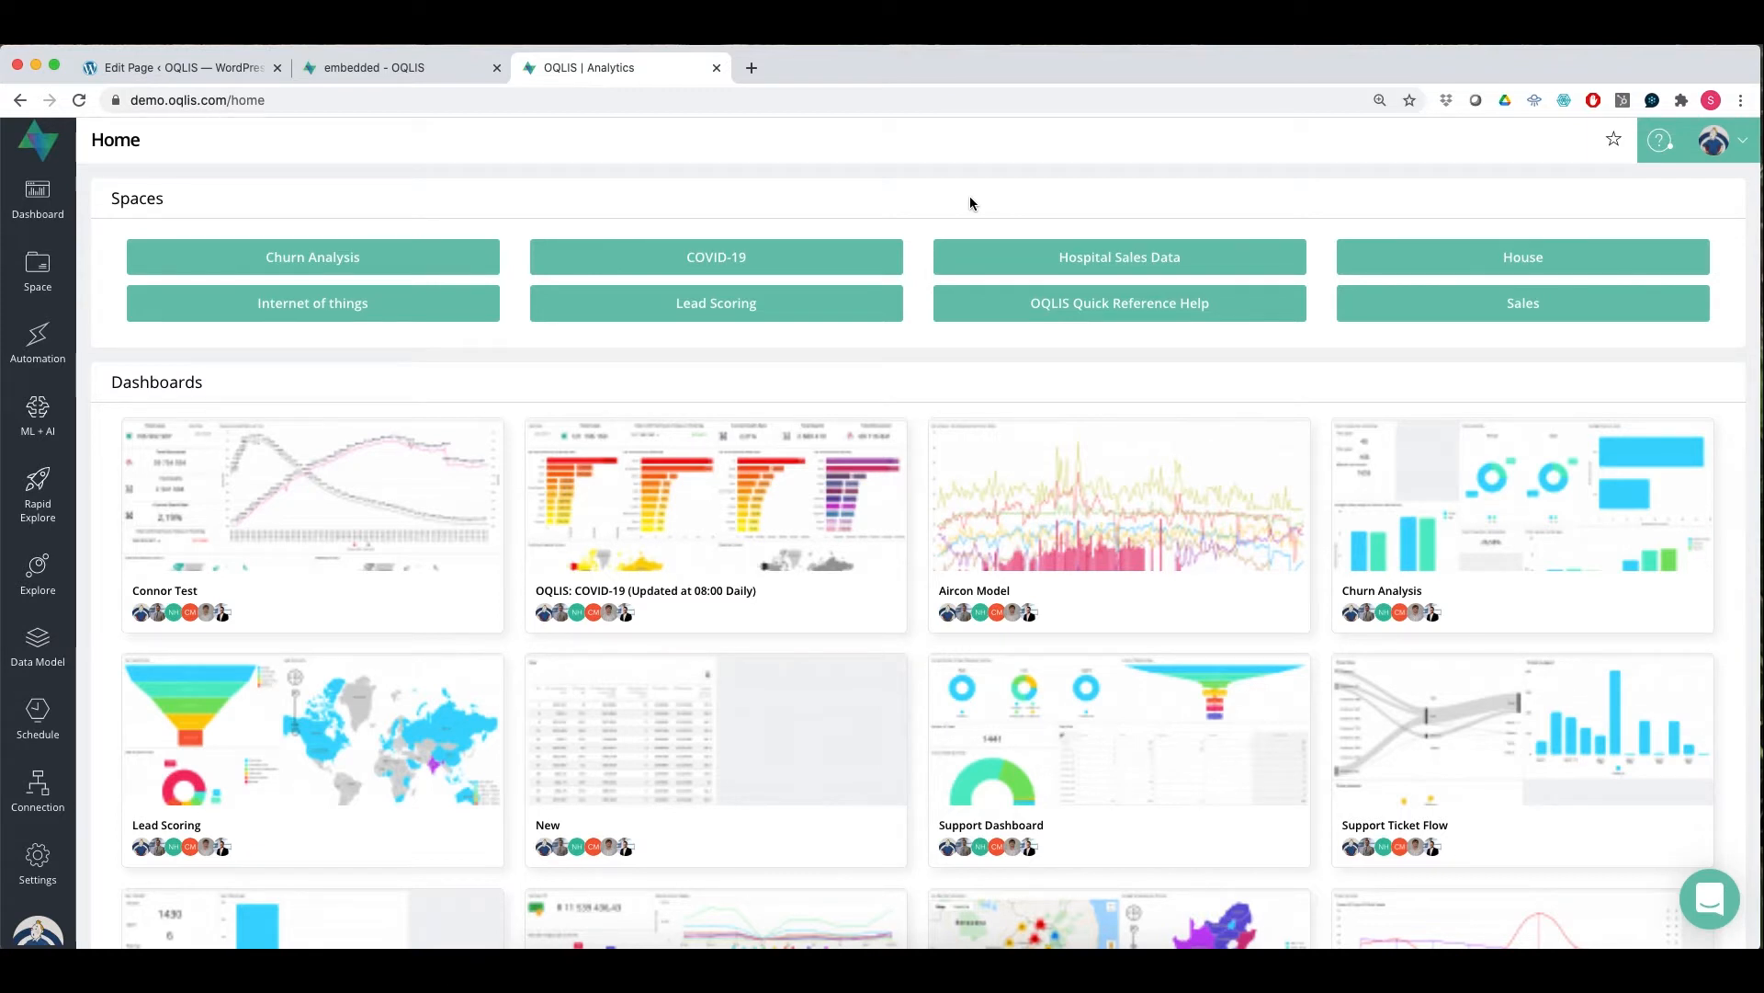
# Step: Open the Sales space and look through its sub-spaces, dashboards and explorations
pyautogui.click(1469, 309)
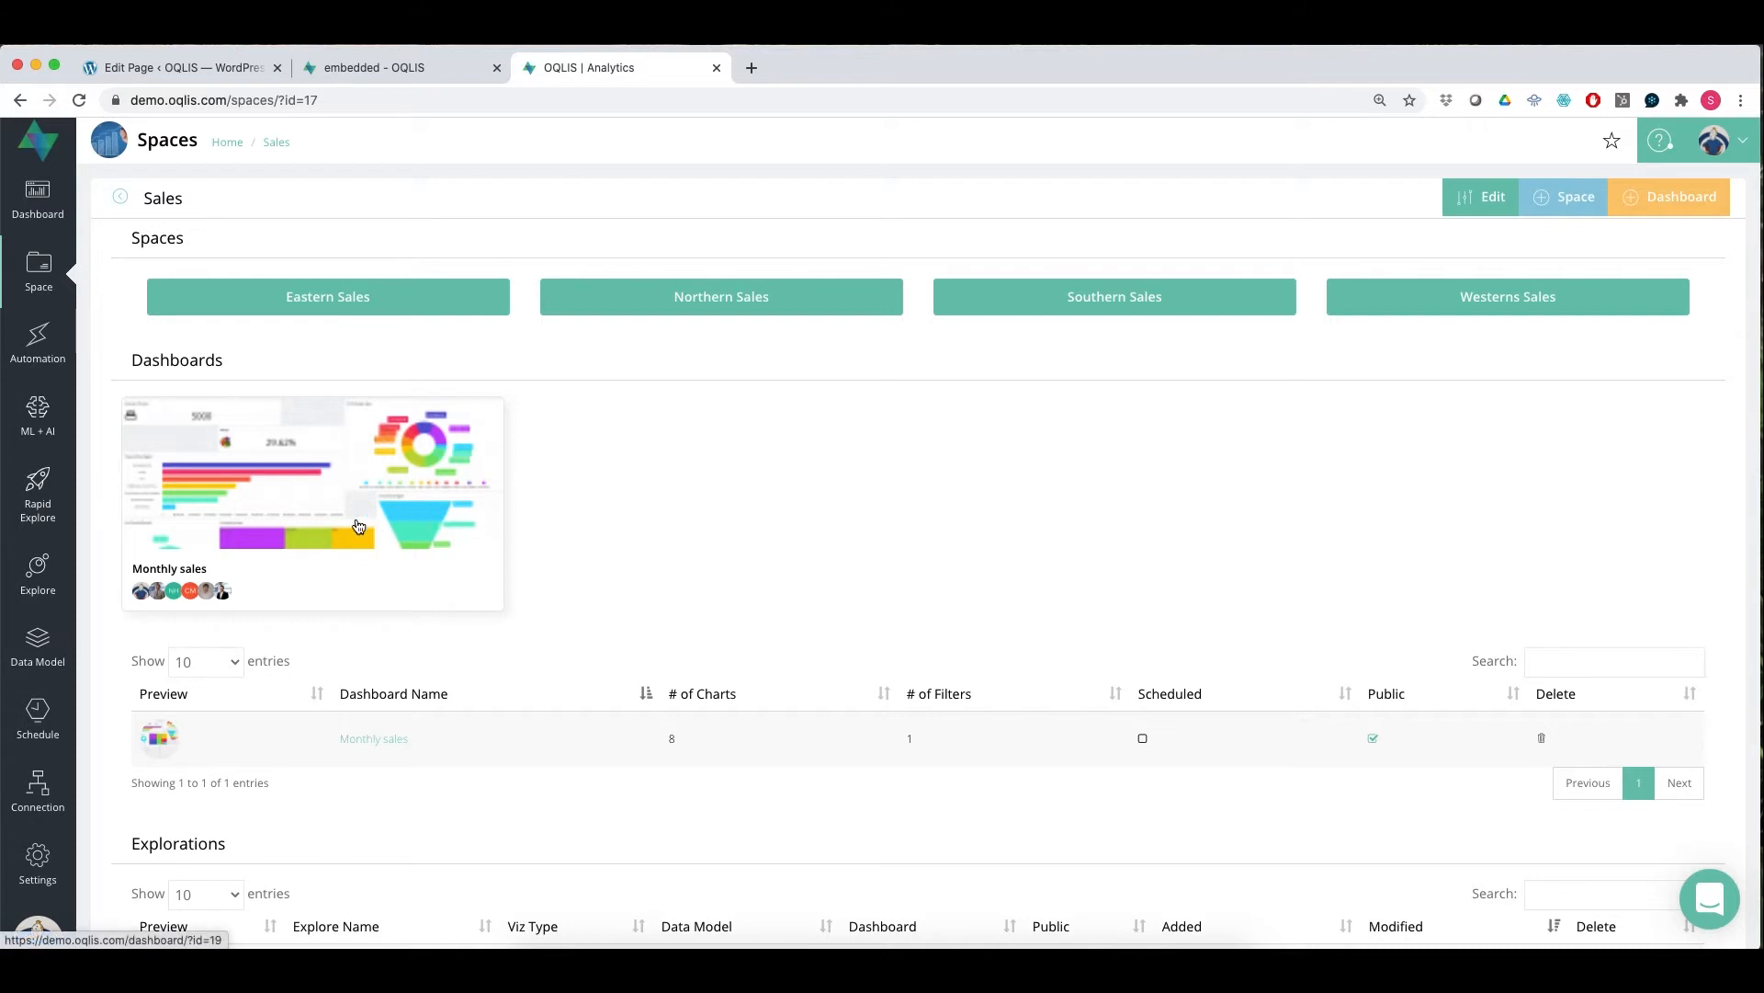
pyautogui.scroll(-3, 836, 557)
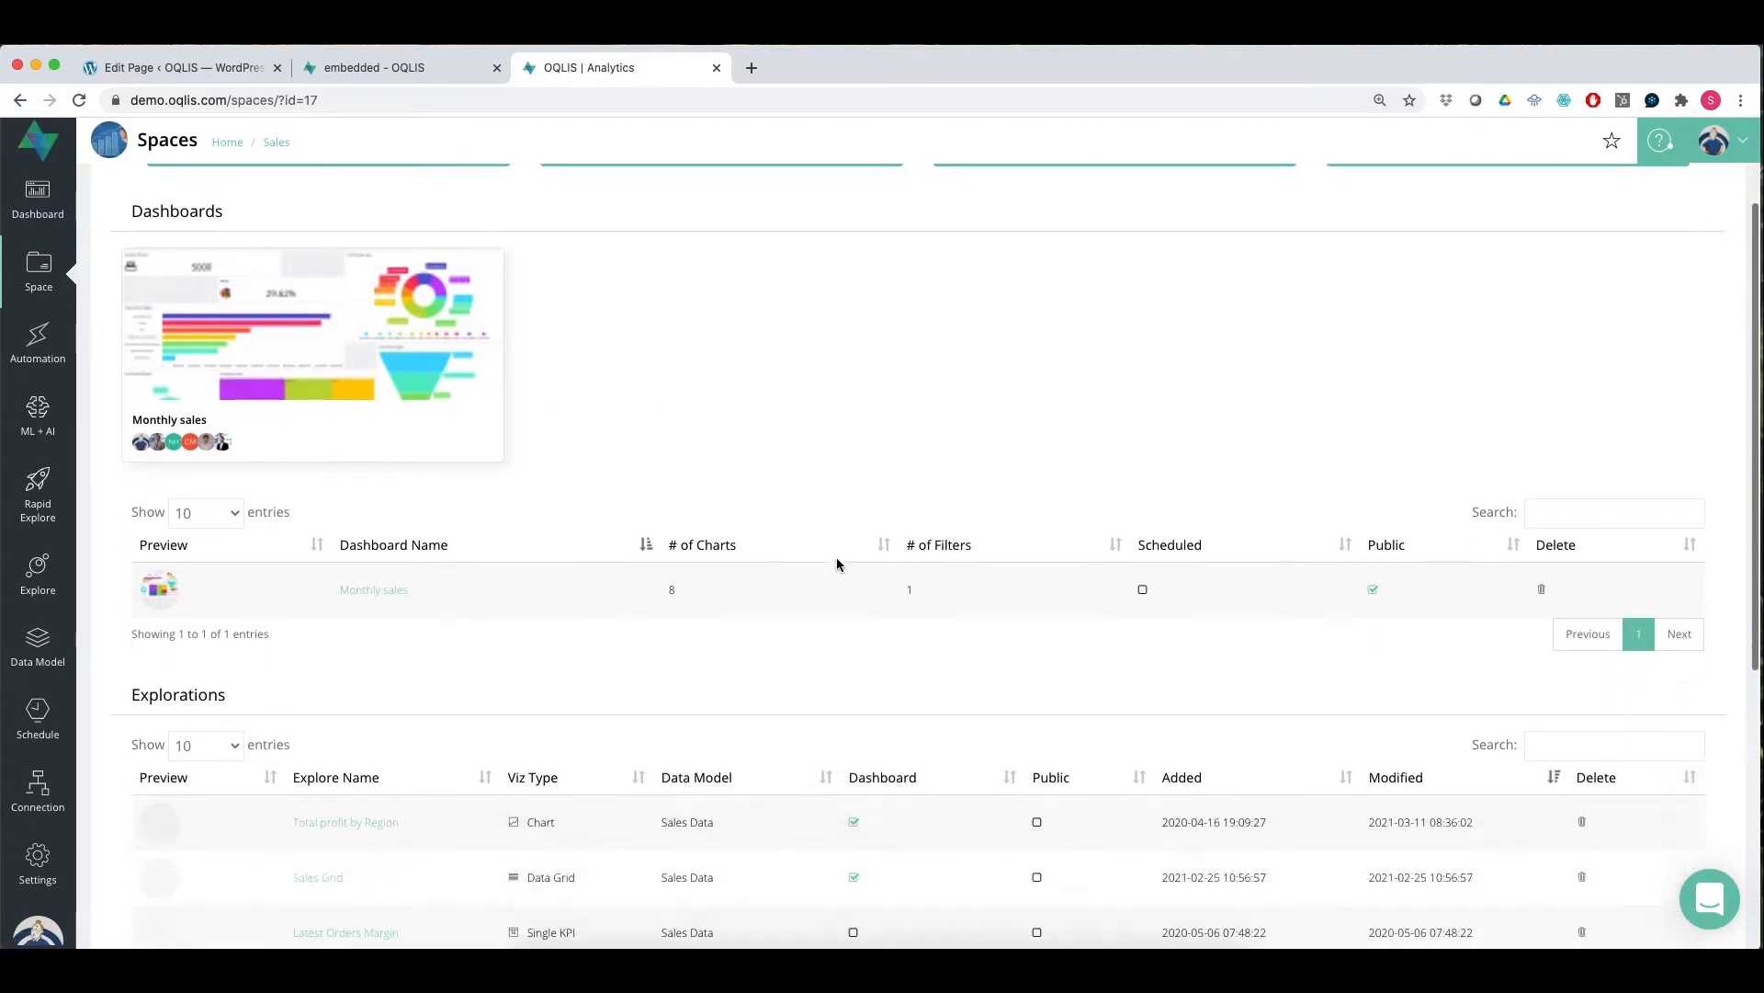
pyautogui.scroll(-5, 836, 557)
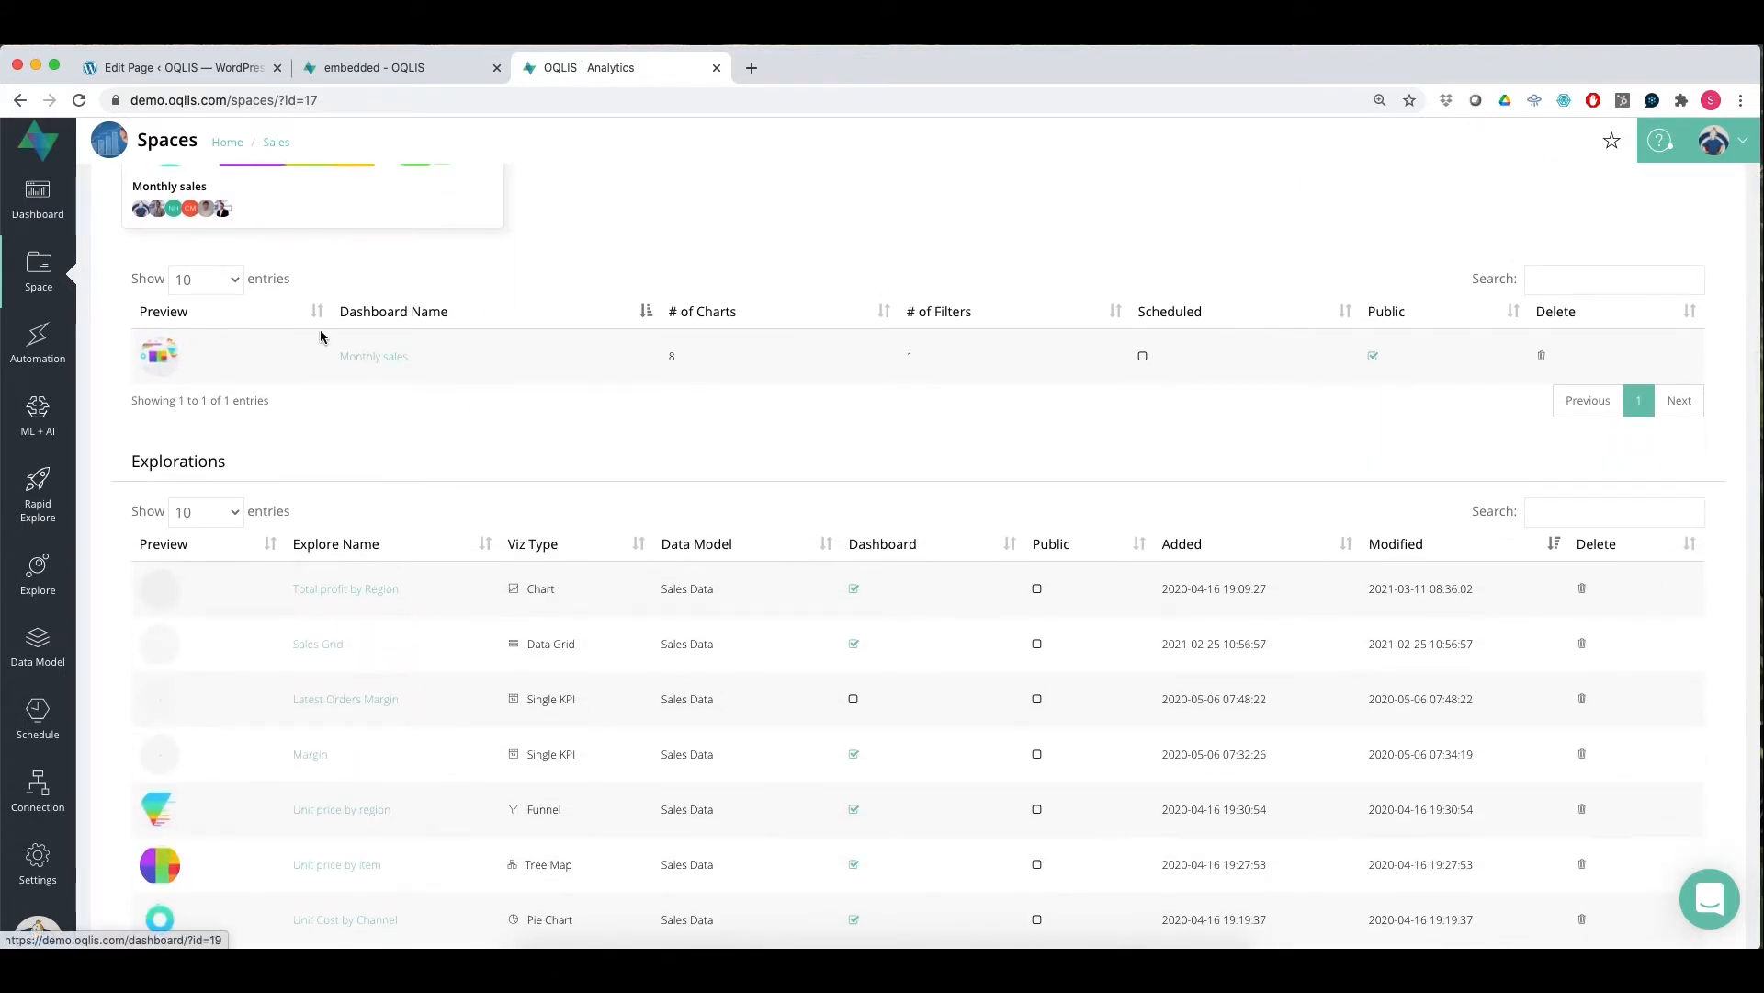
pyautogui.scroll(-5, 985, 422)
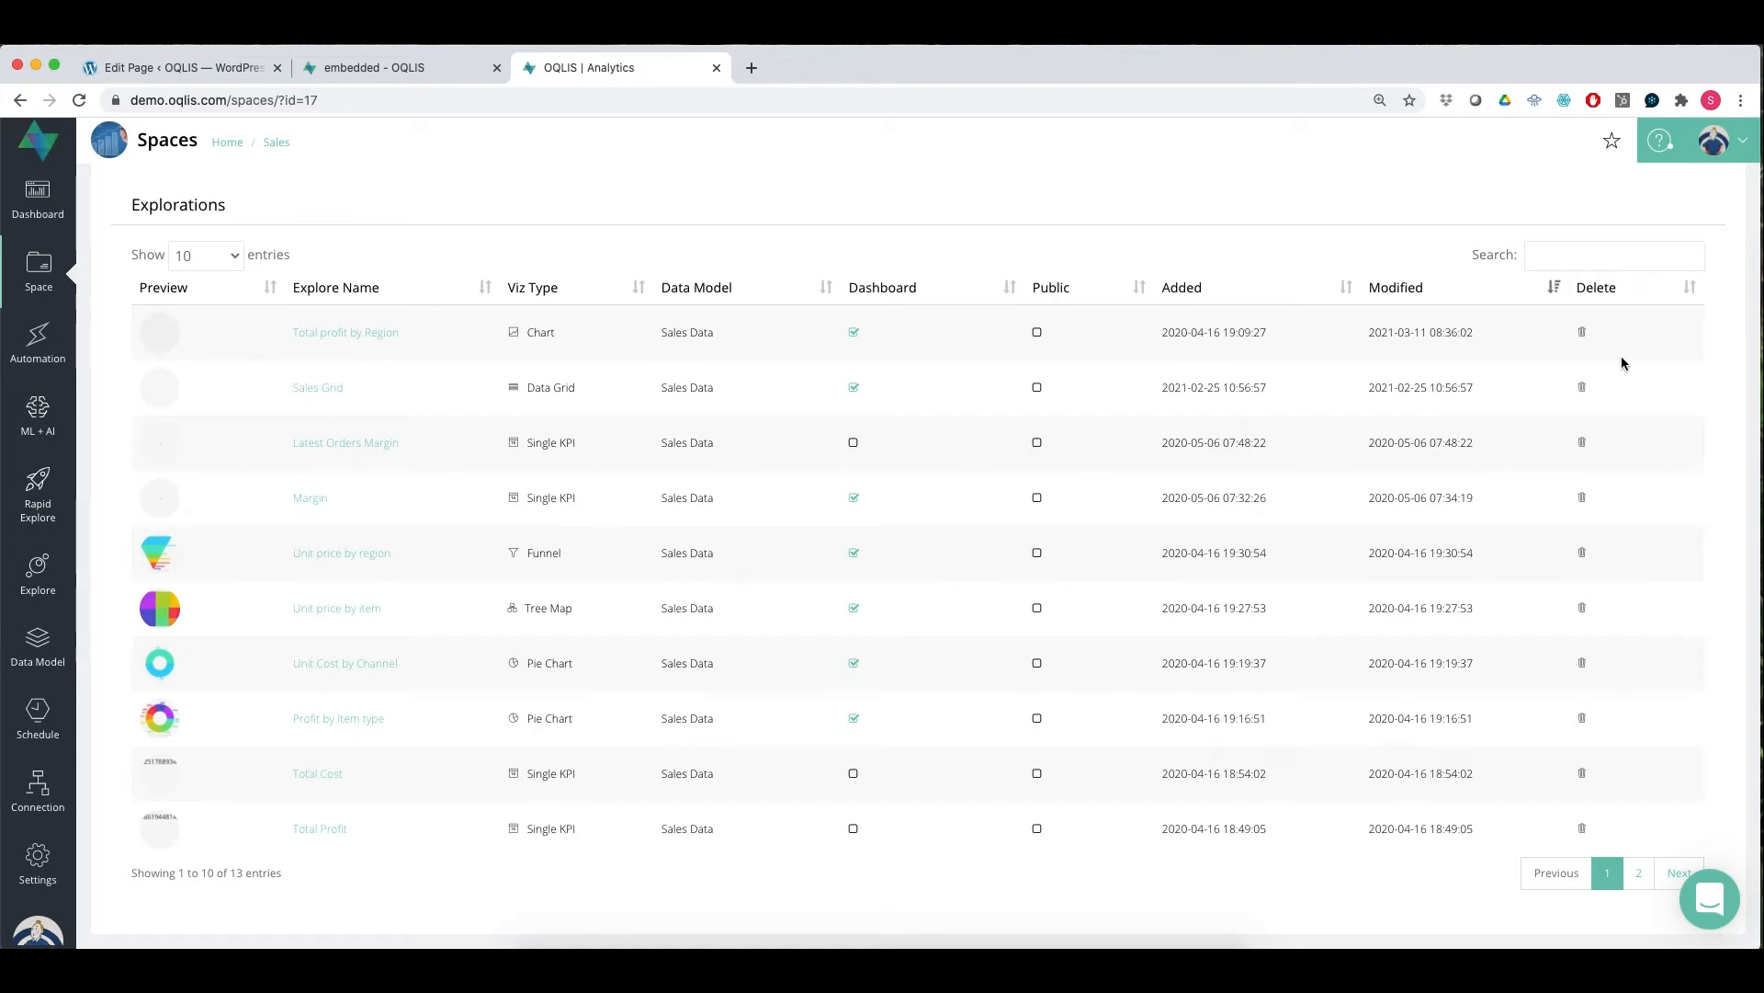
pyautogui.scroll(7, 1621, 363)
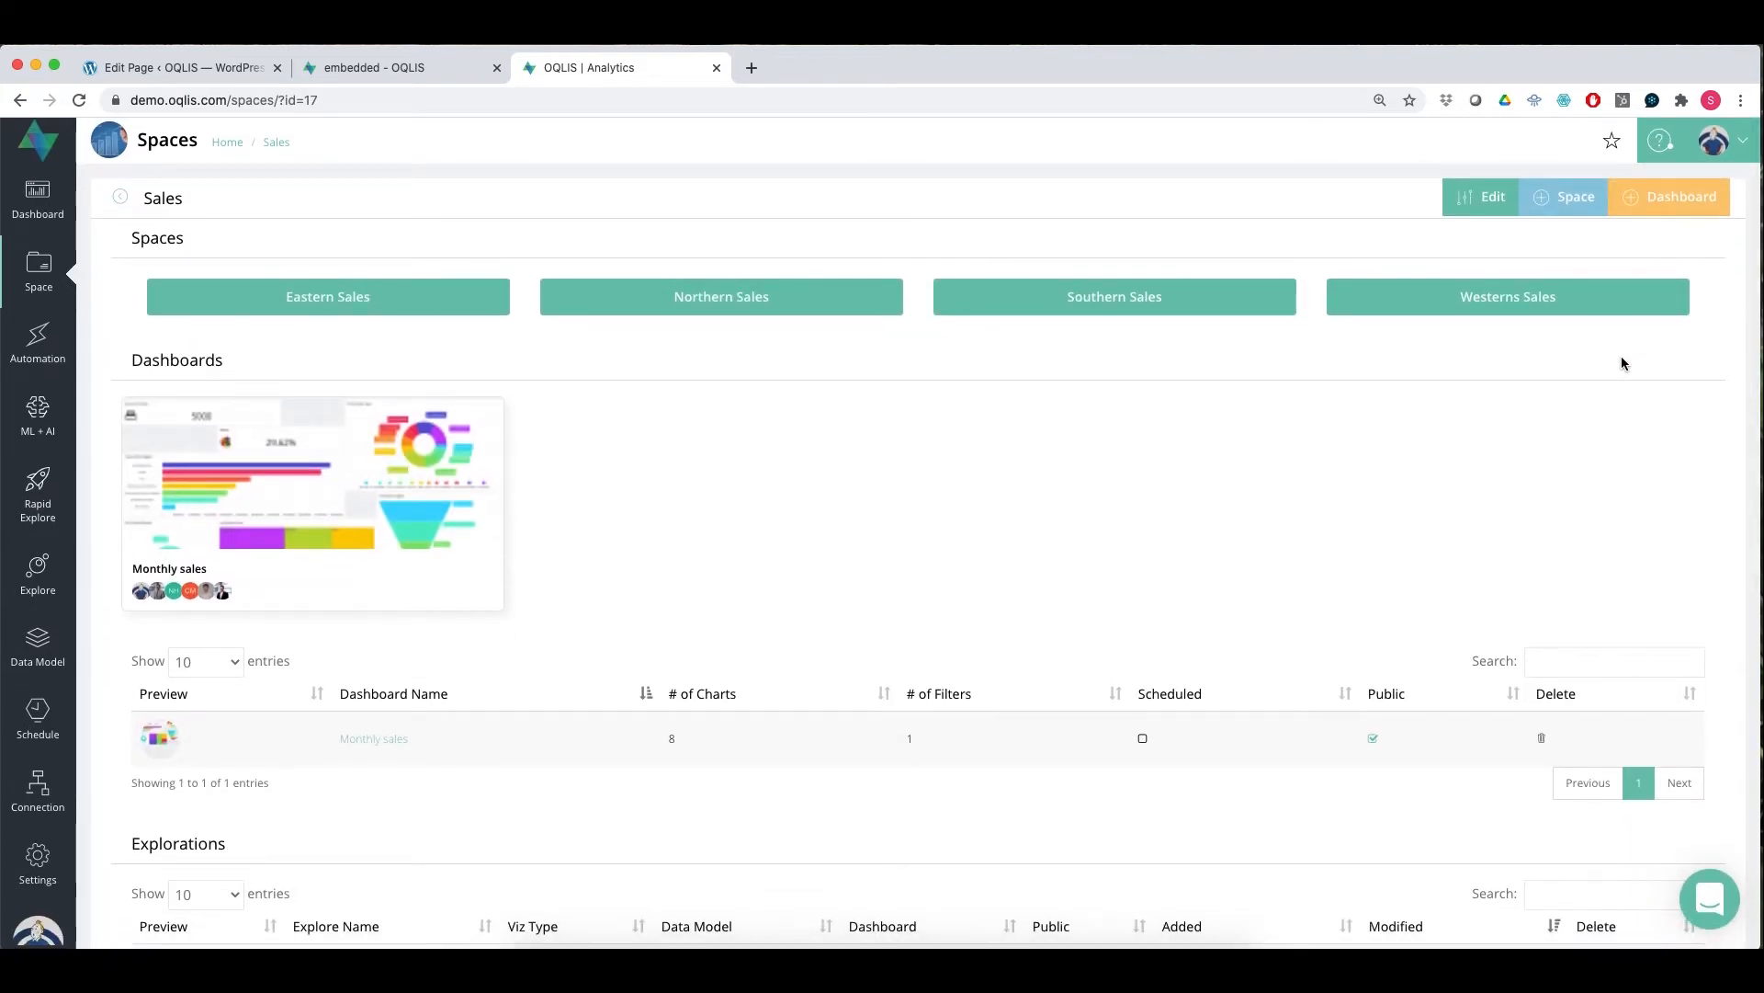
# Step: Go up to the Home space and examine its dashboards and its list of explorations
pyautogui.click(229, 147)
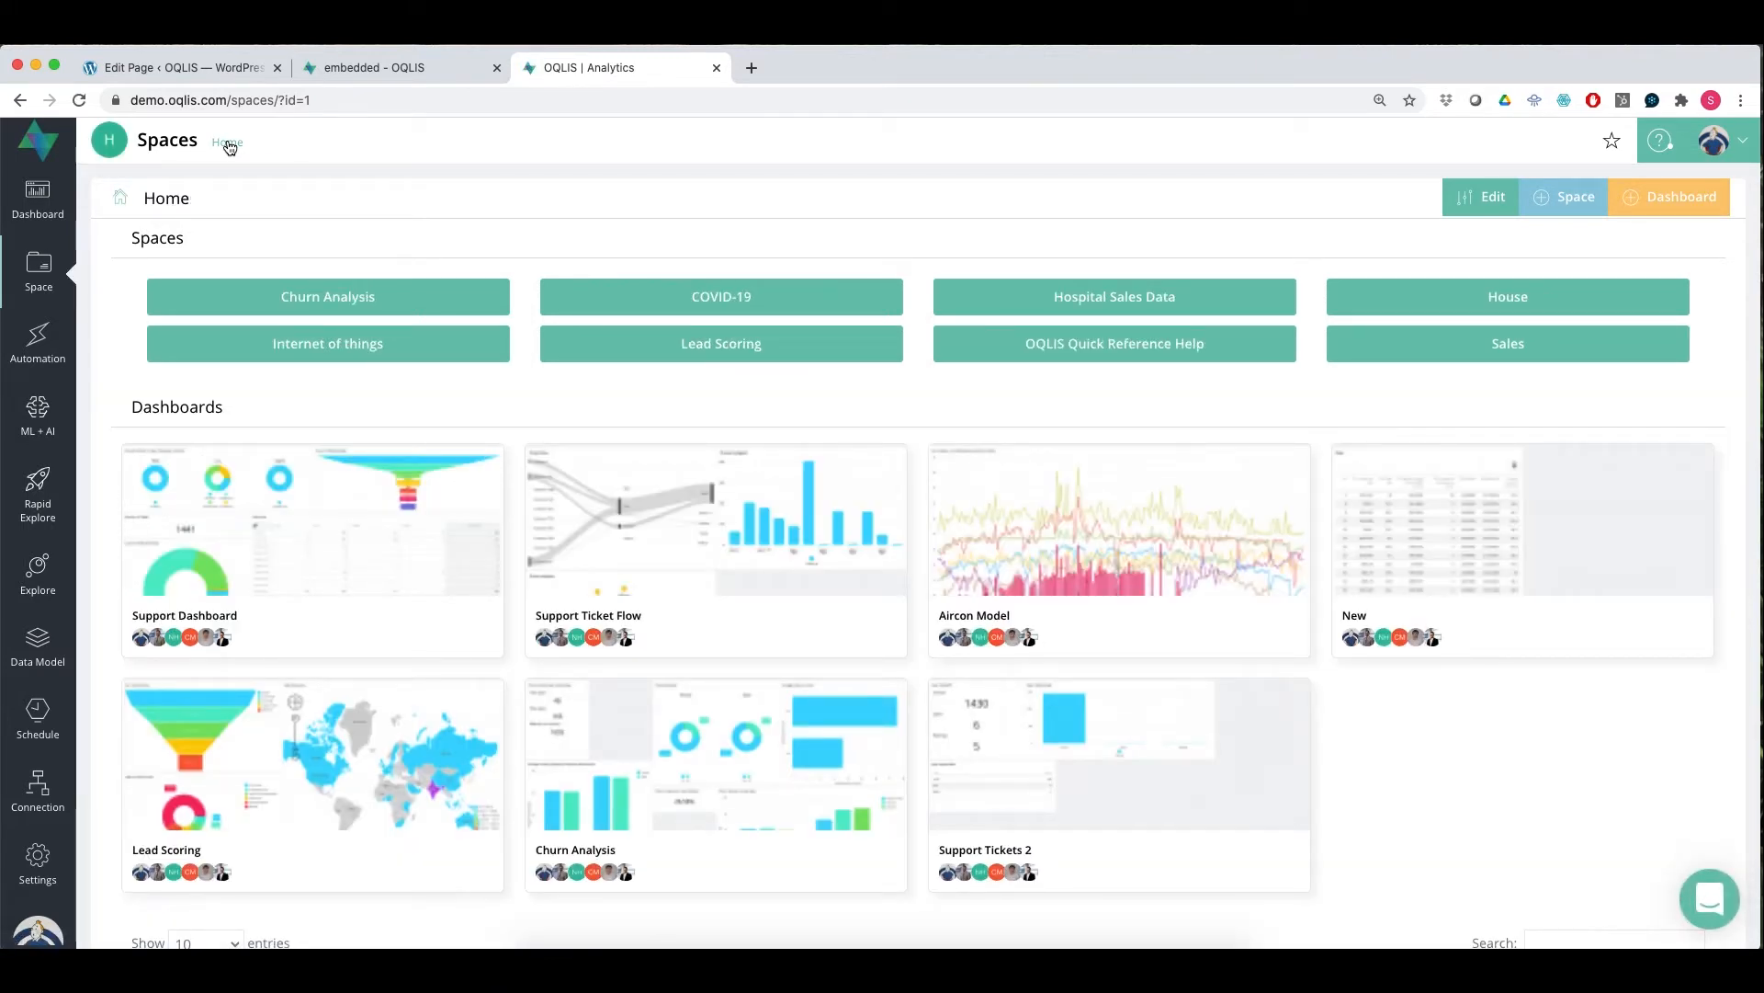
pyautogui.scroll(-5, 262, 504)
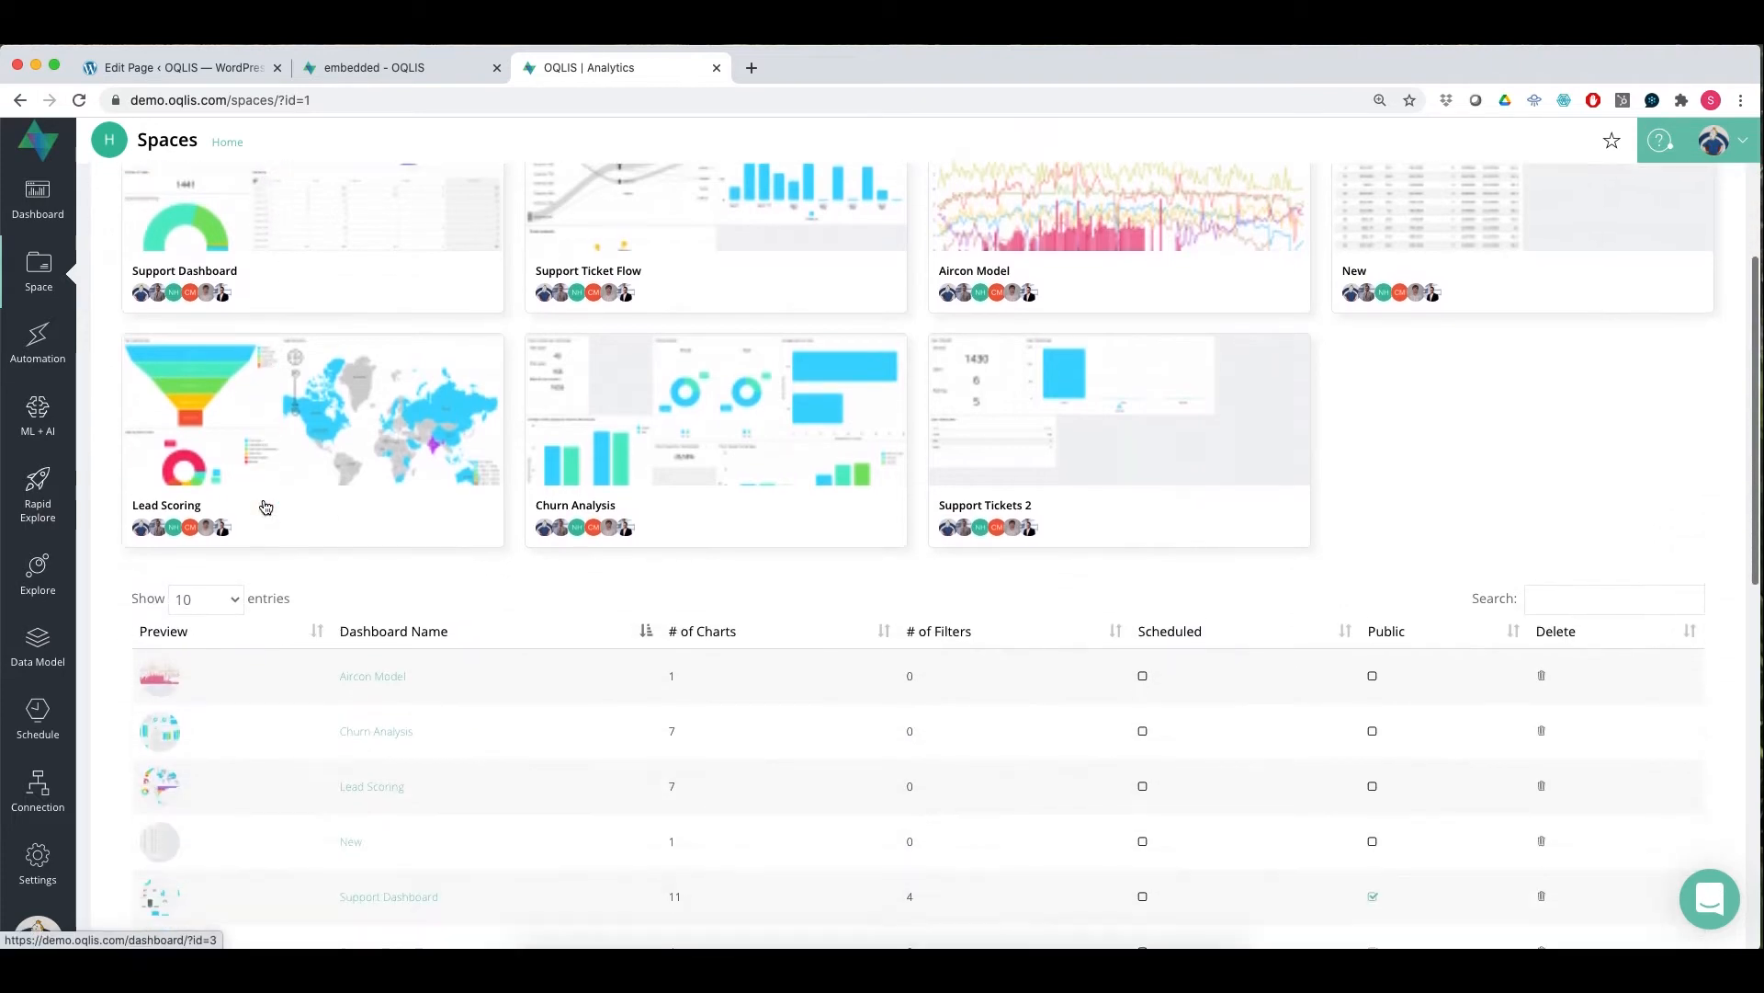
pyautogui.scroll(5, 263, 503)
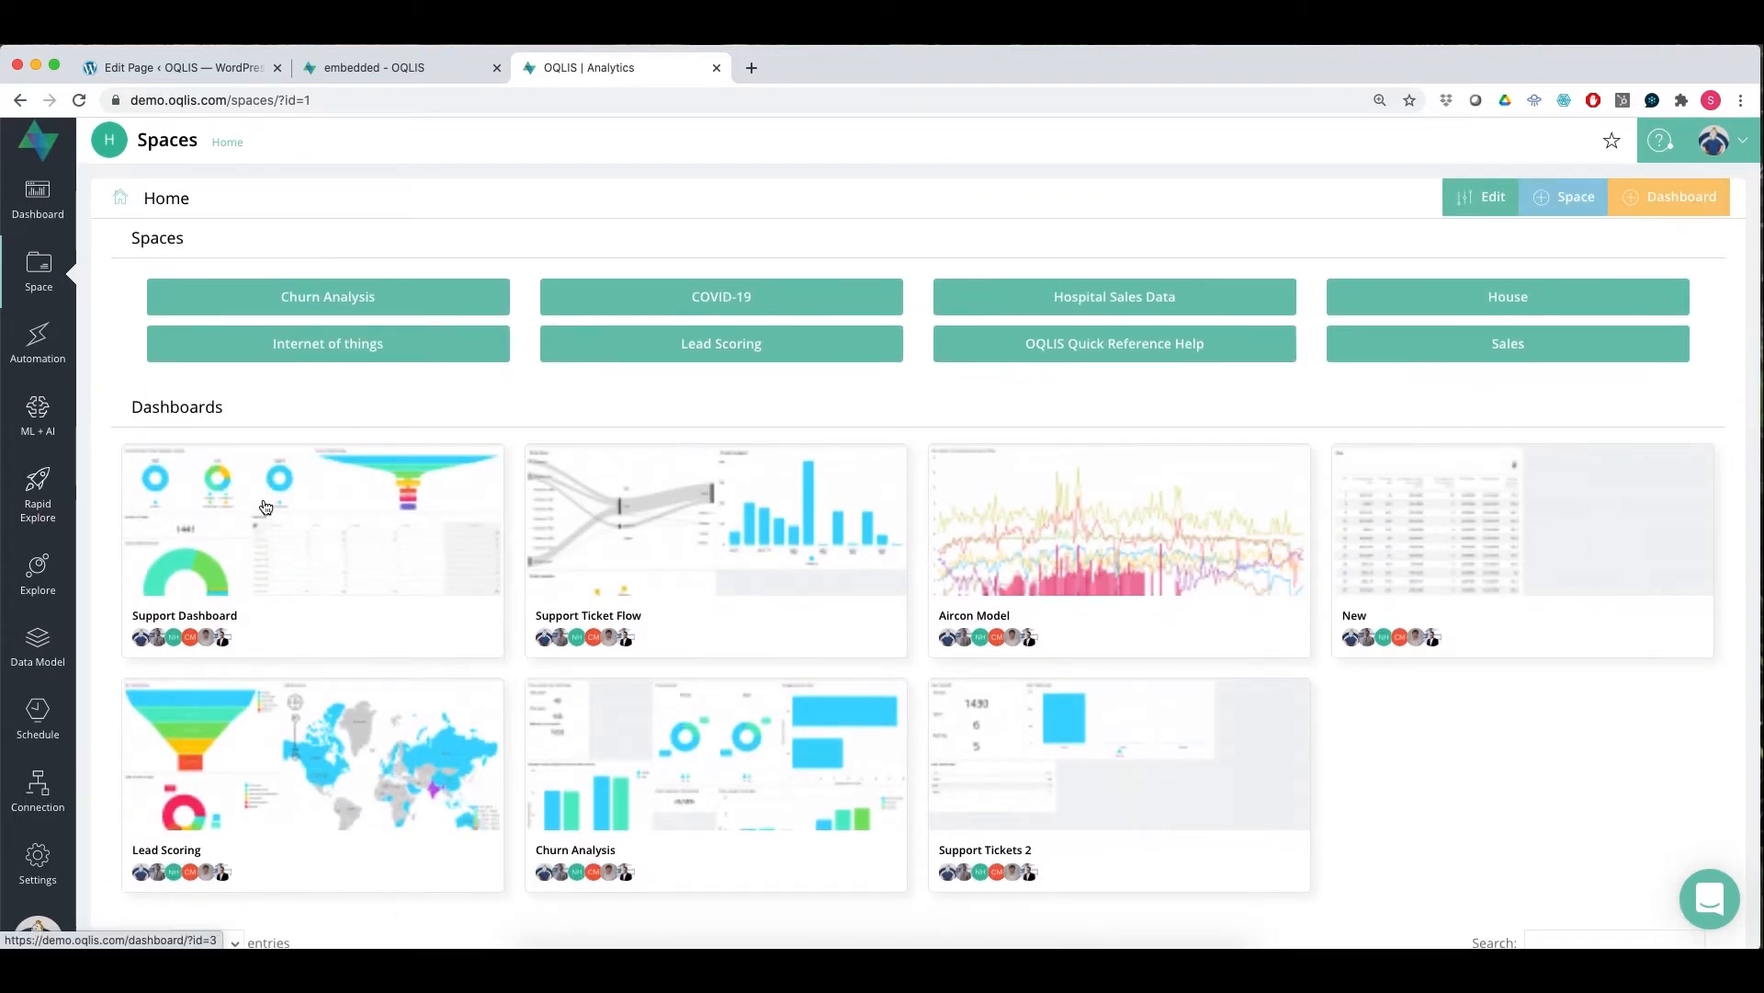
pyautogui.scroll(-1, 451, 563)
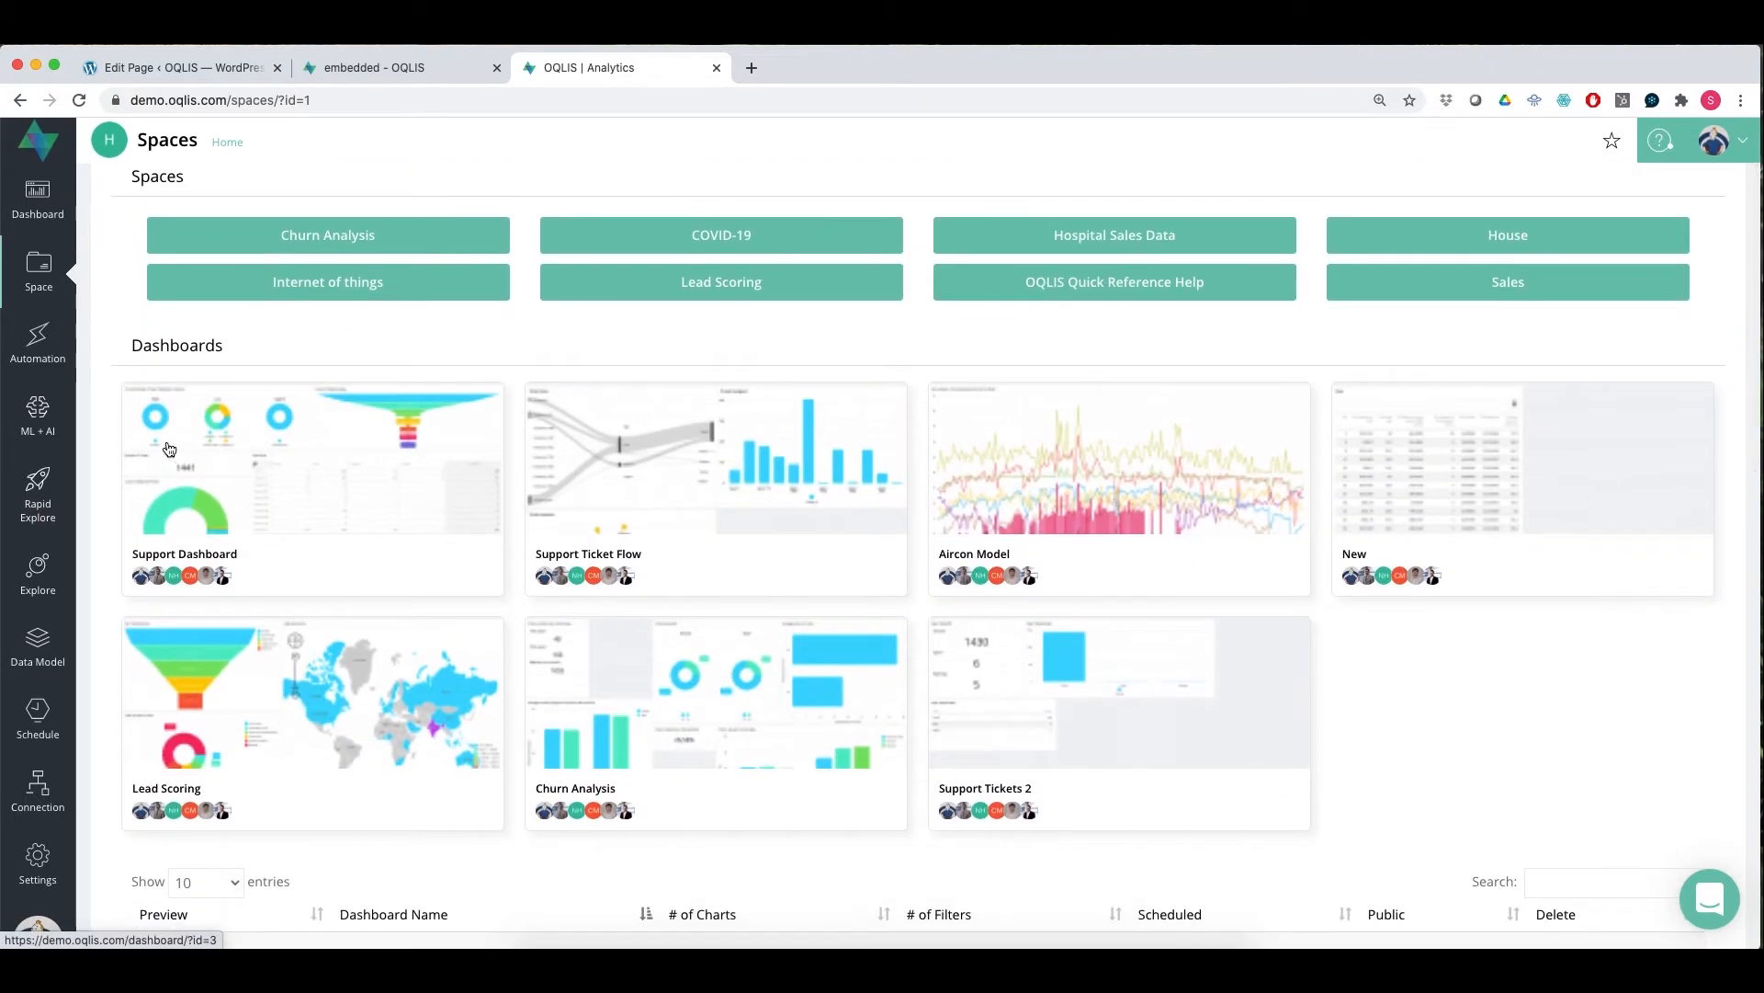
pyautogui.scroll(-7, 1072, 691)
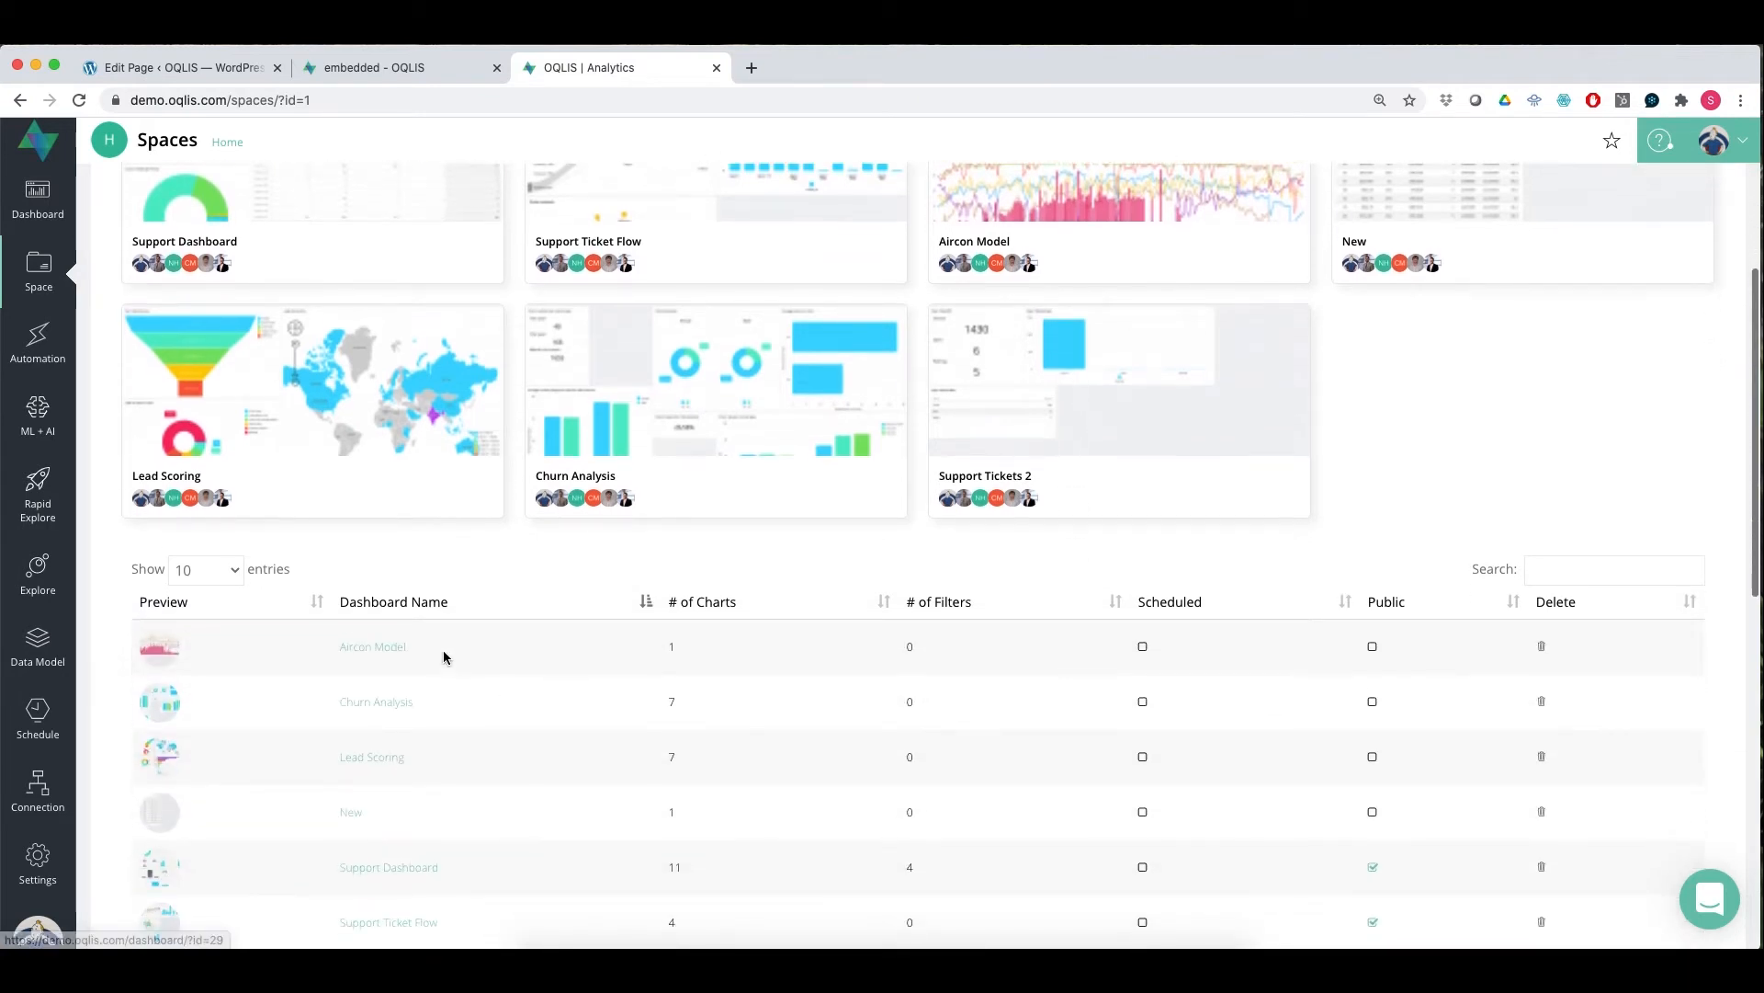
pyautogui.scroll(-9, 445, 658)
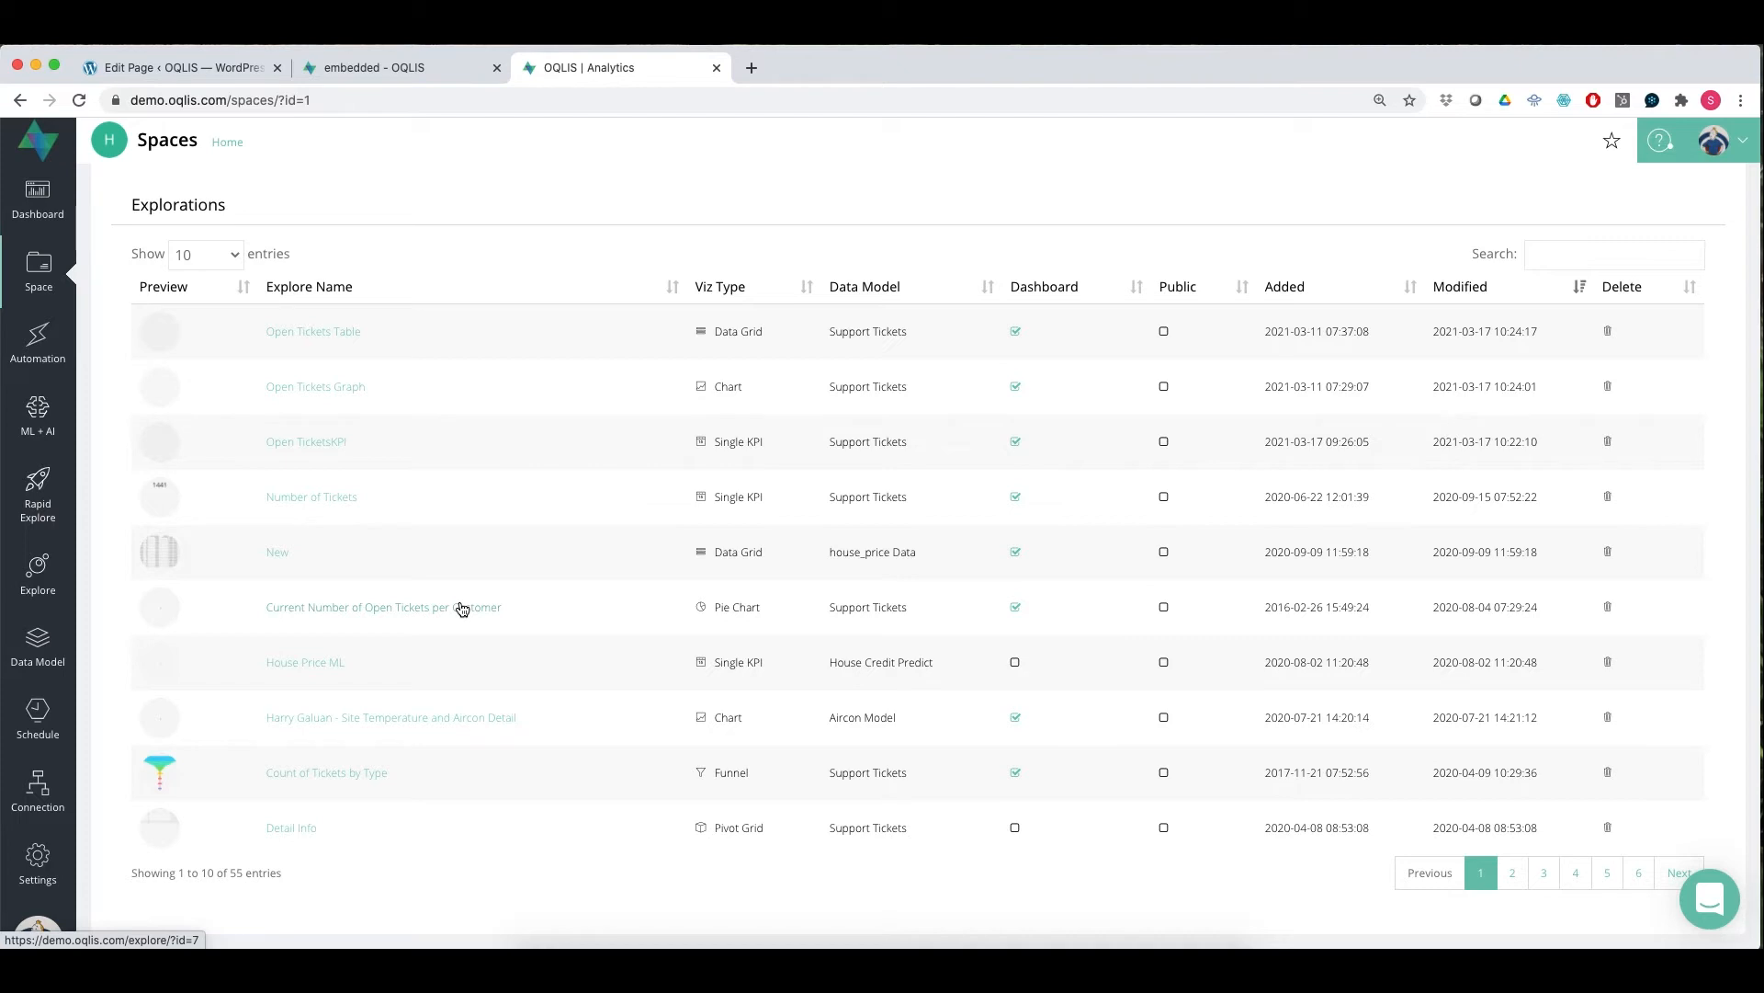
pyautogui.scroll(10, 461, 609)
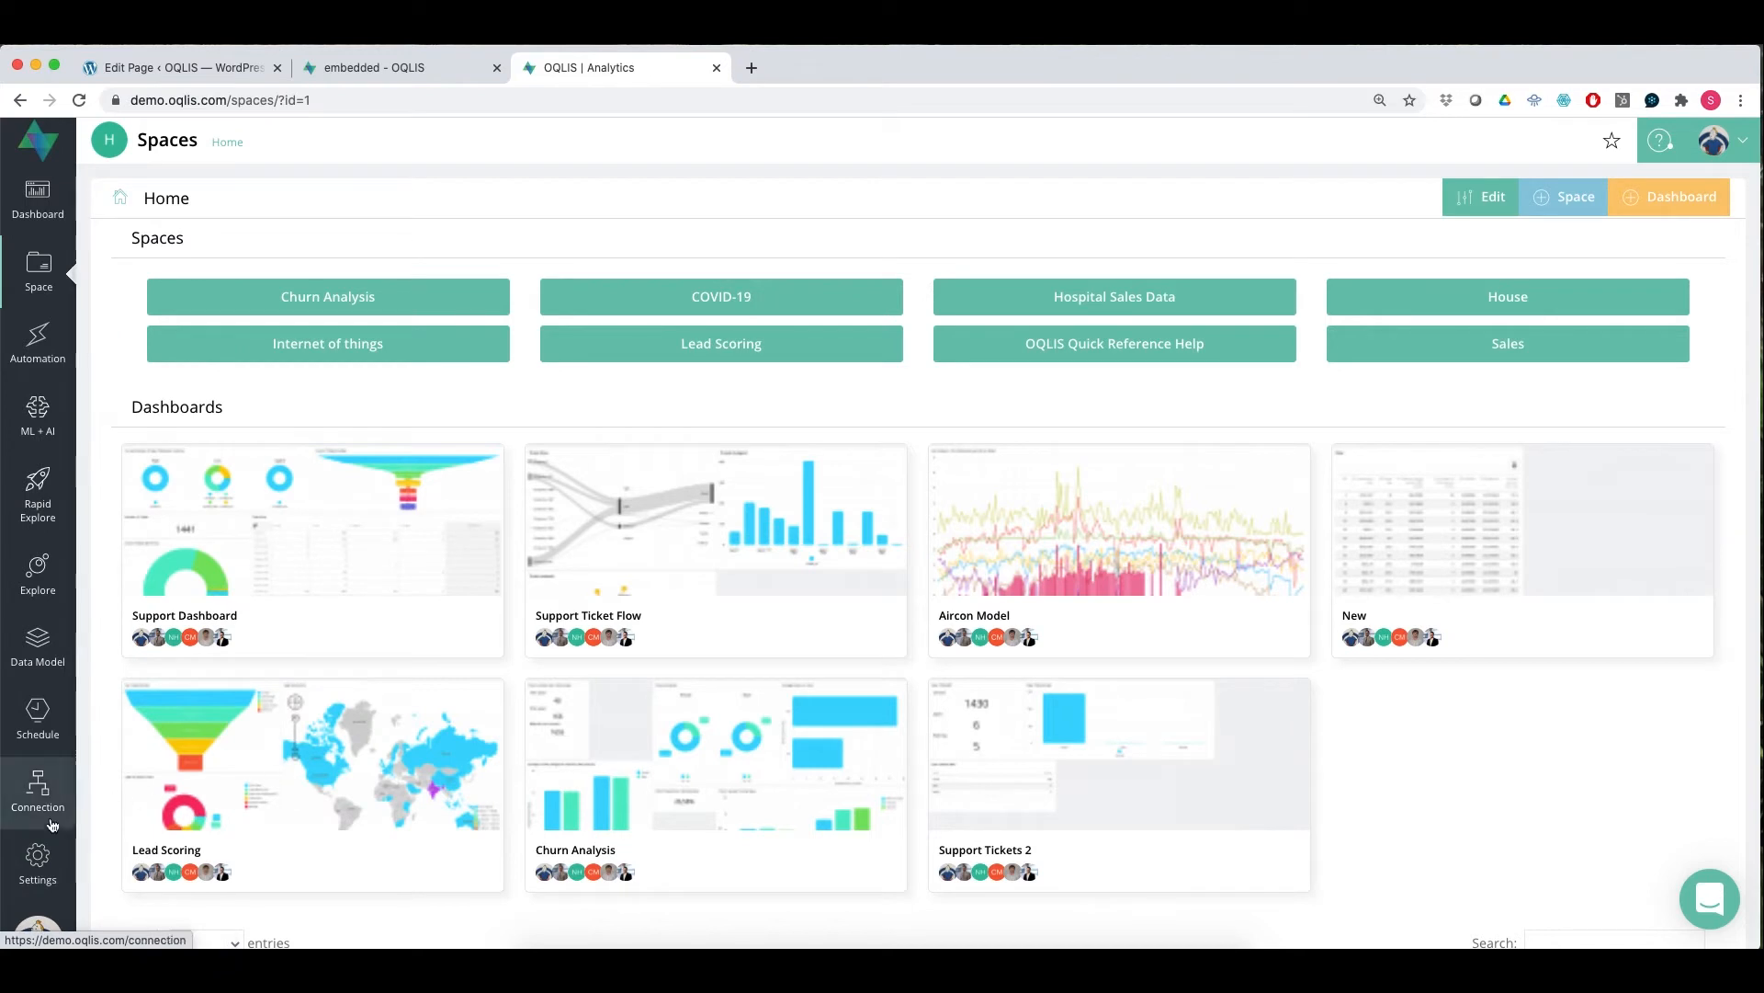
# Step: Start a new user in the settings, fill in the name and e-mail from a saved profile, and enter the account password
pyautogui.click(38, 859)
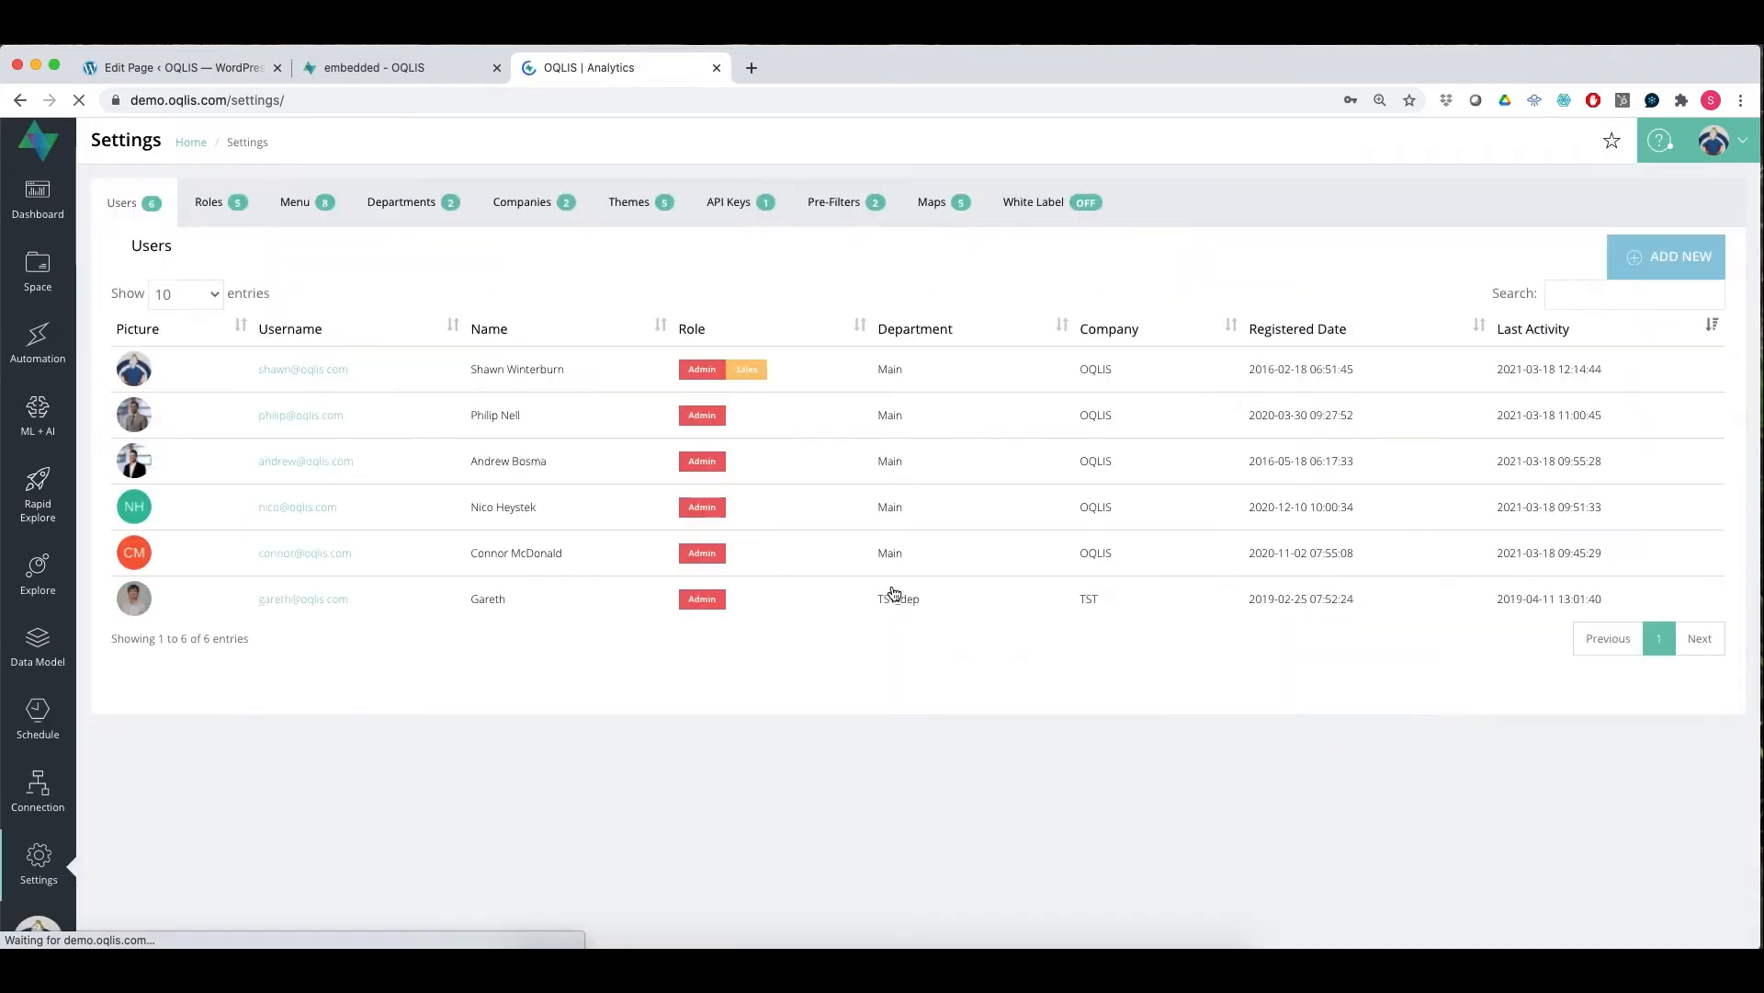
pyautogui.click(1668, 257)
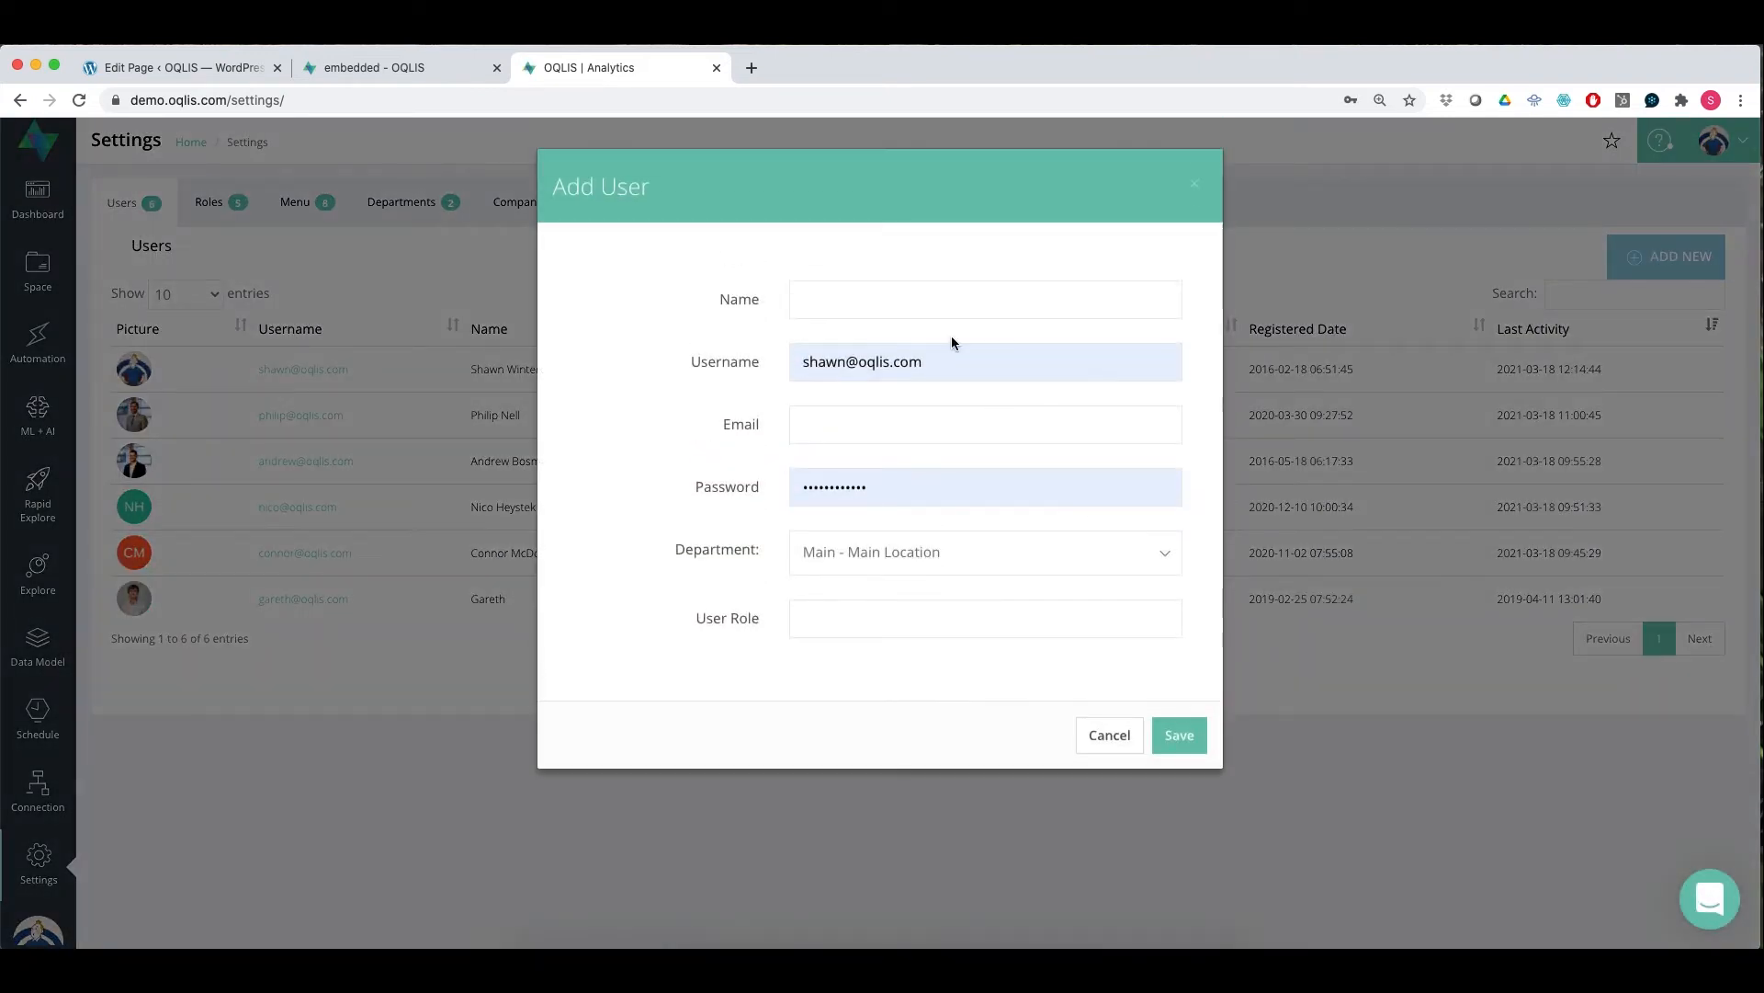
pyautogui.click(916, 316)
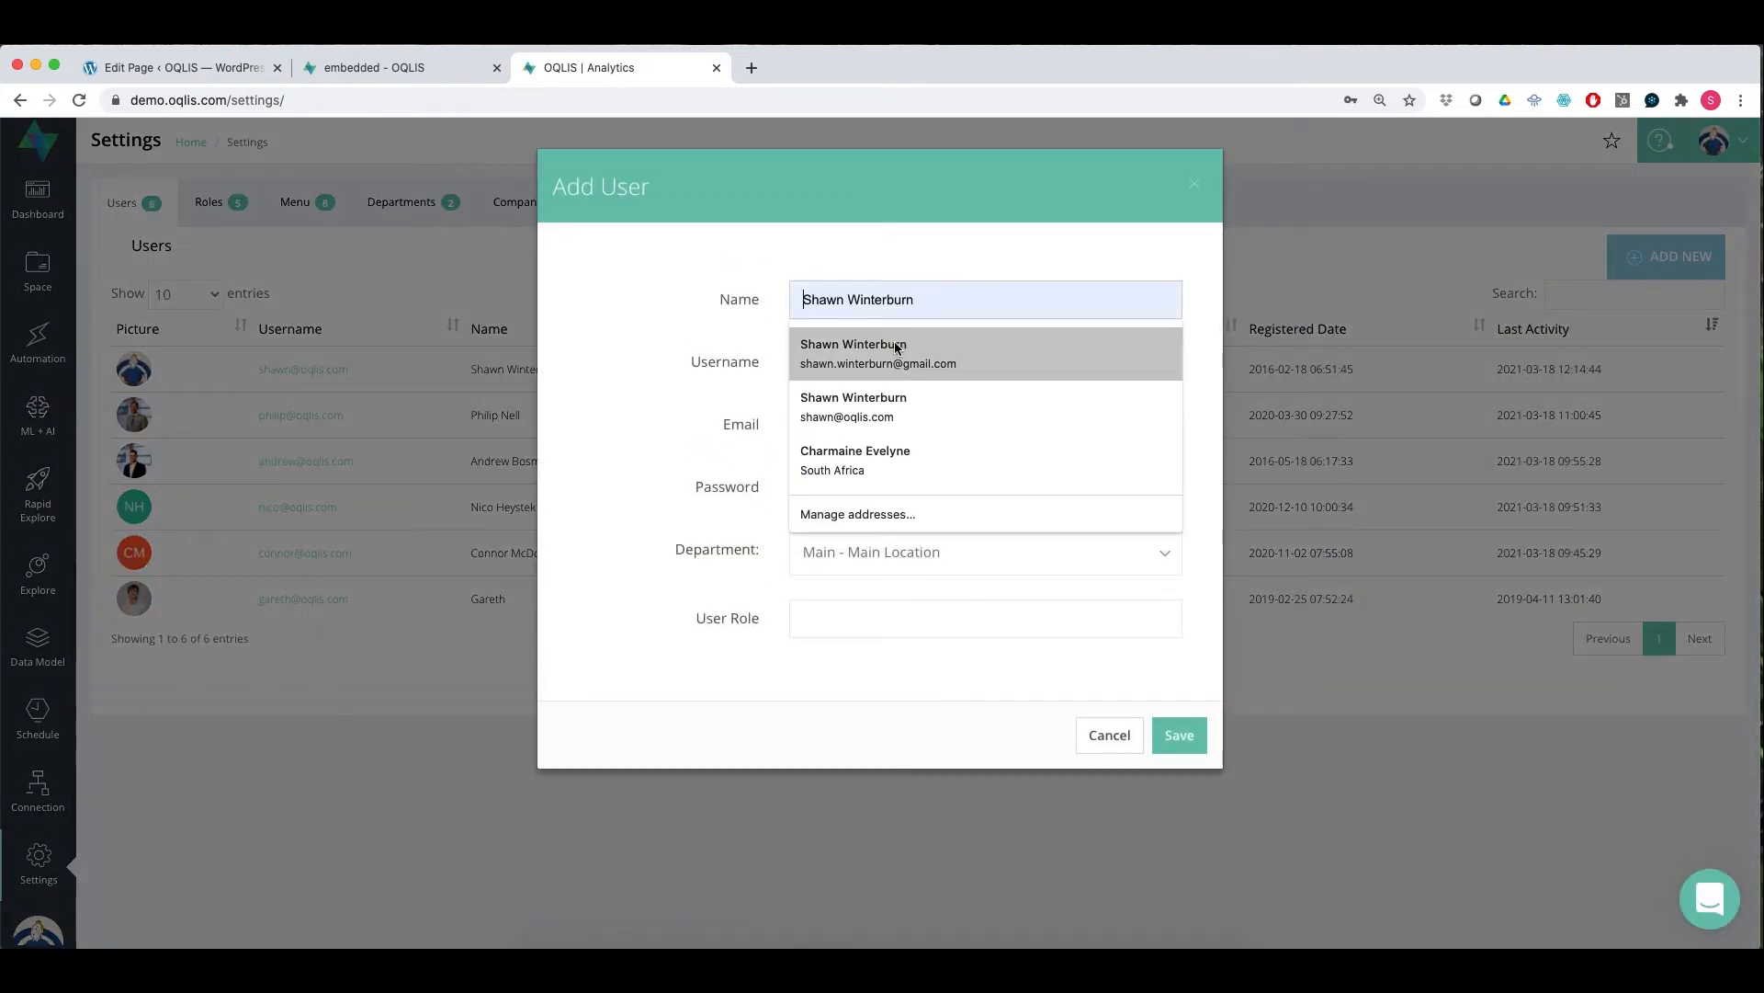
pyautogui.click(896, 344)
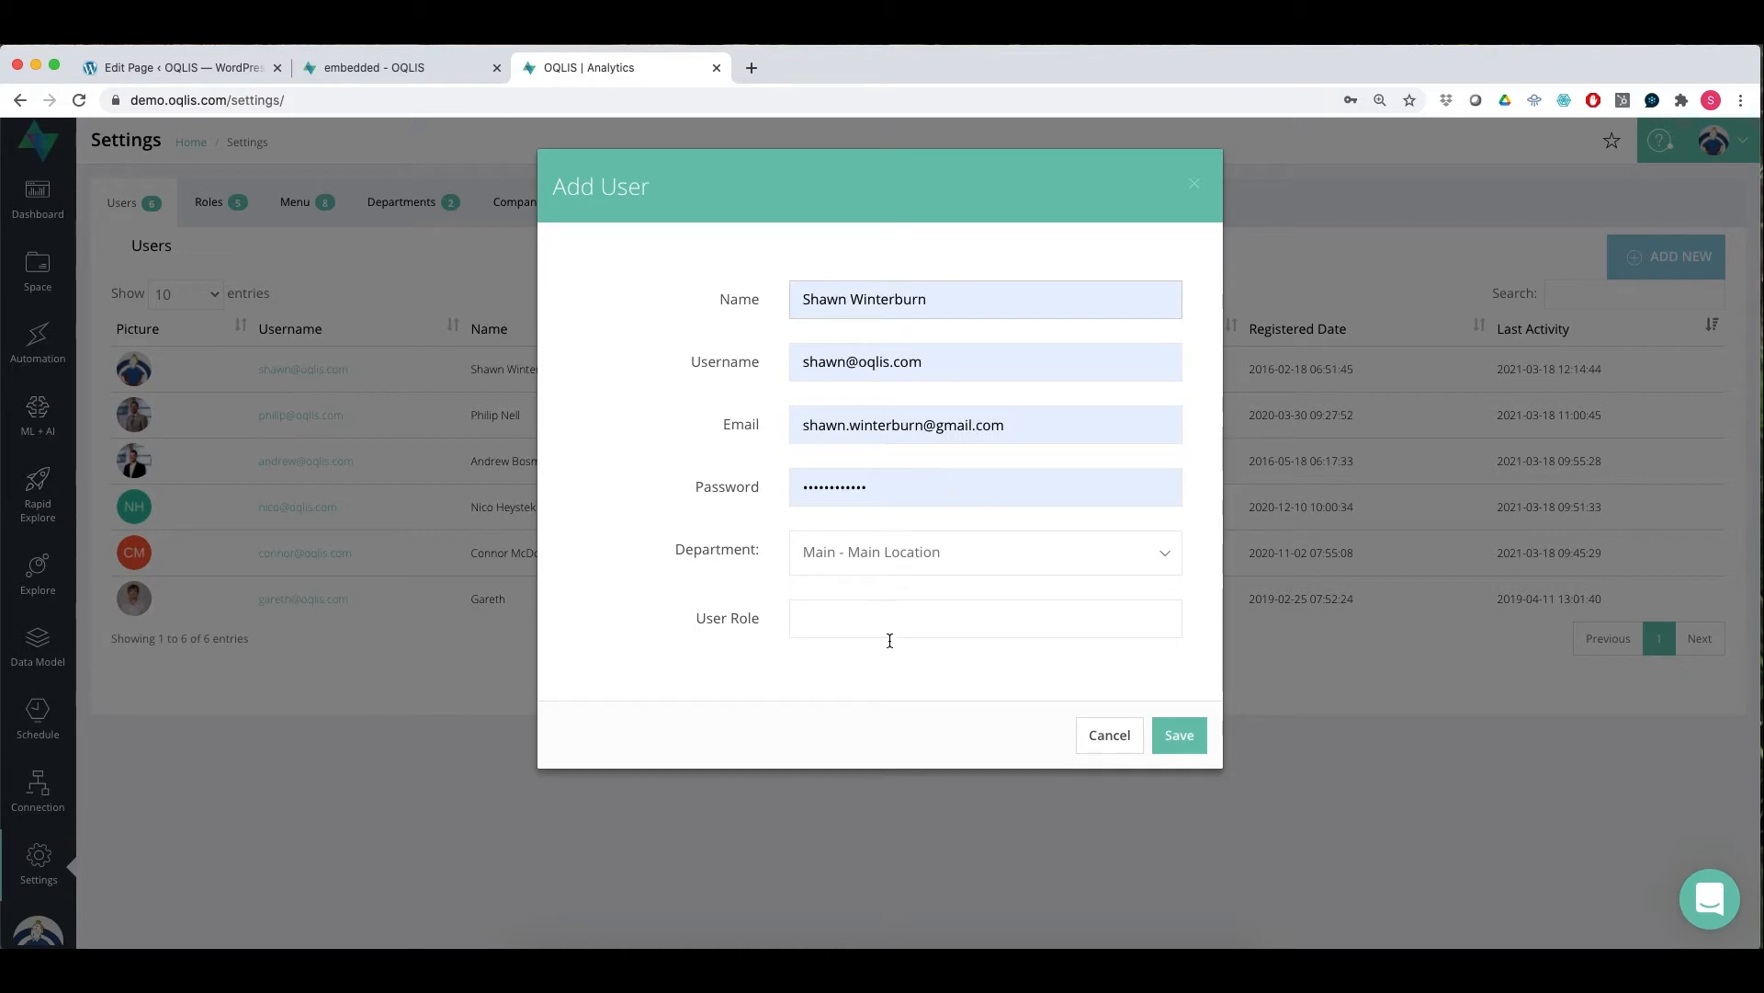
pyautogui.doubleClick(864, 493)
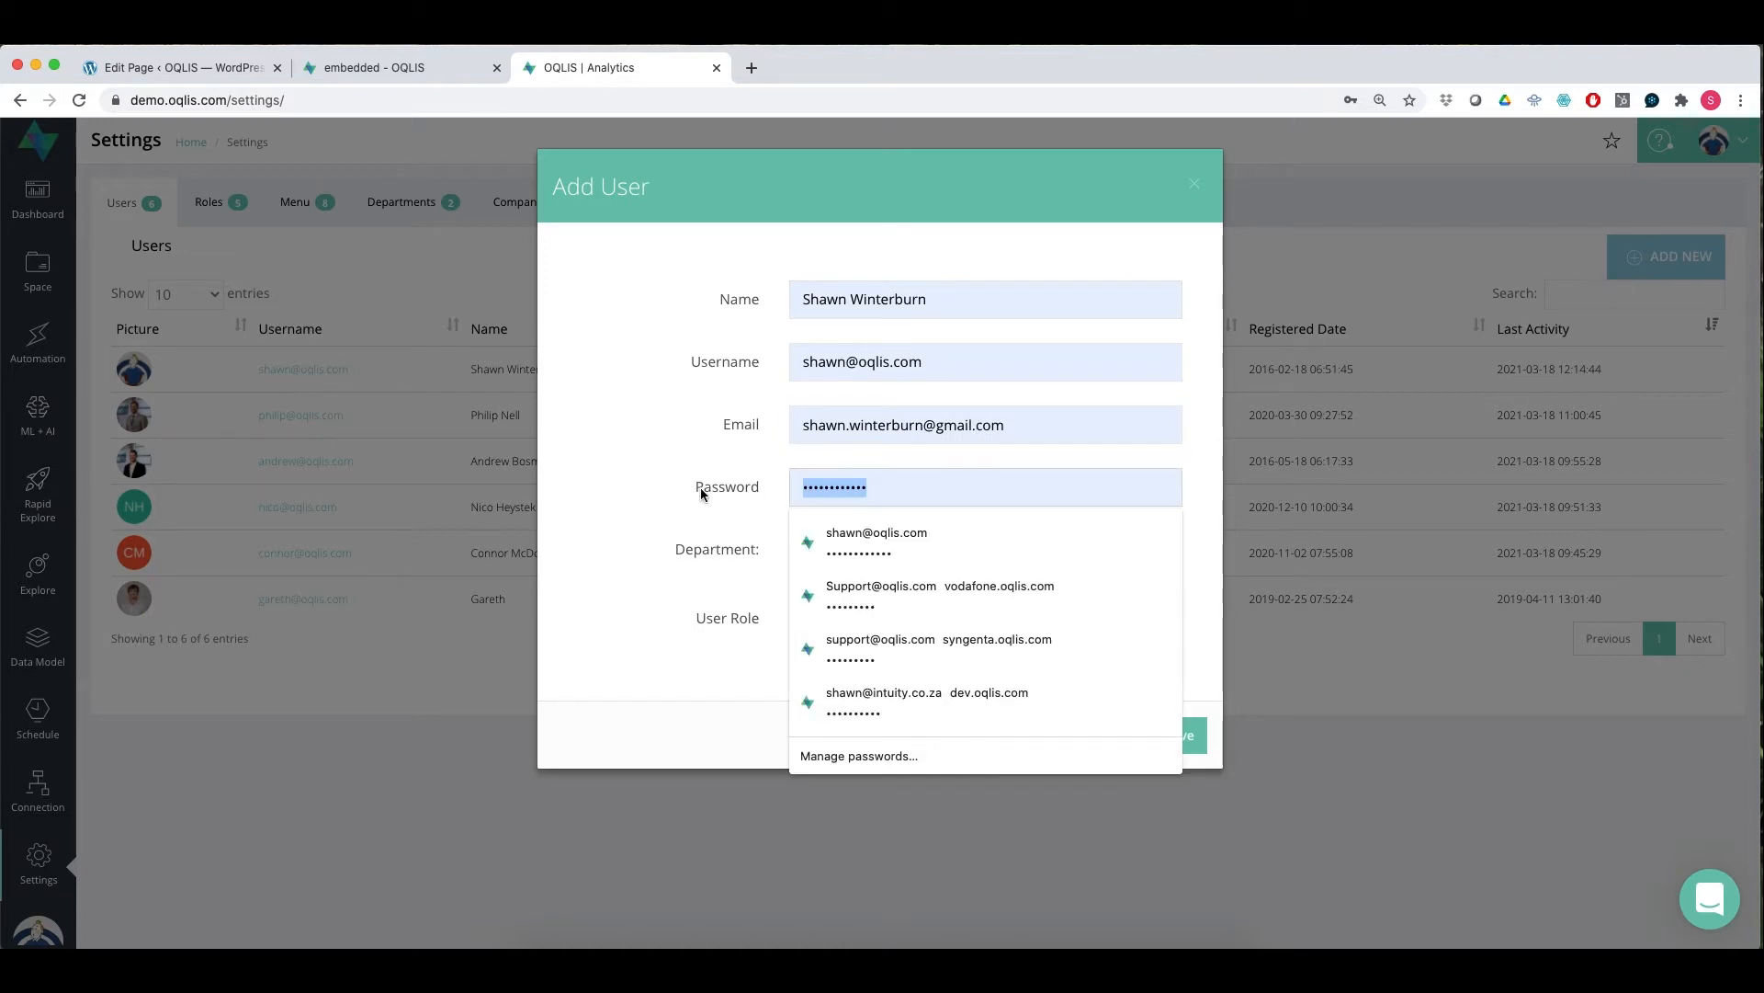
pyautogui.write('•••••')
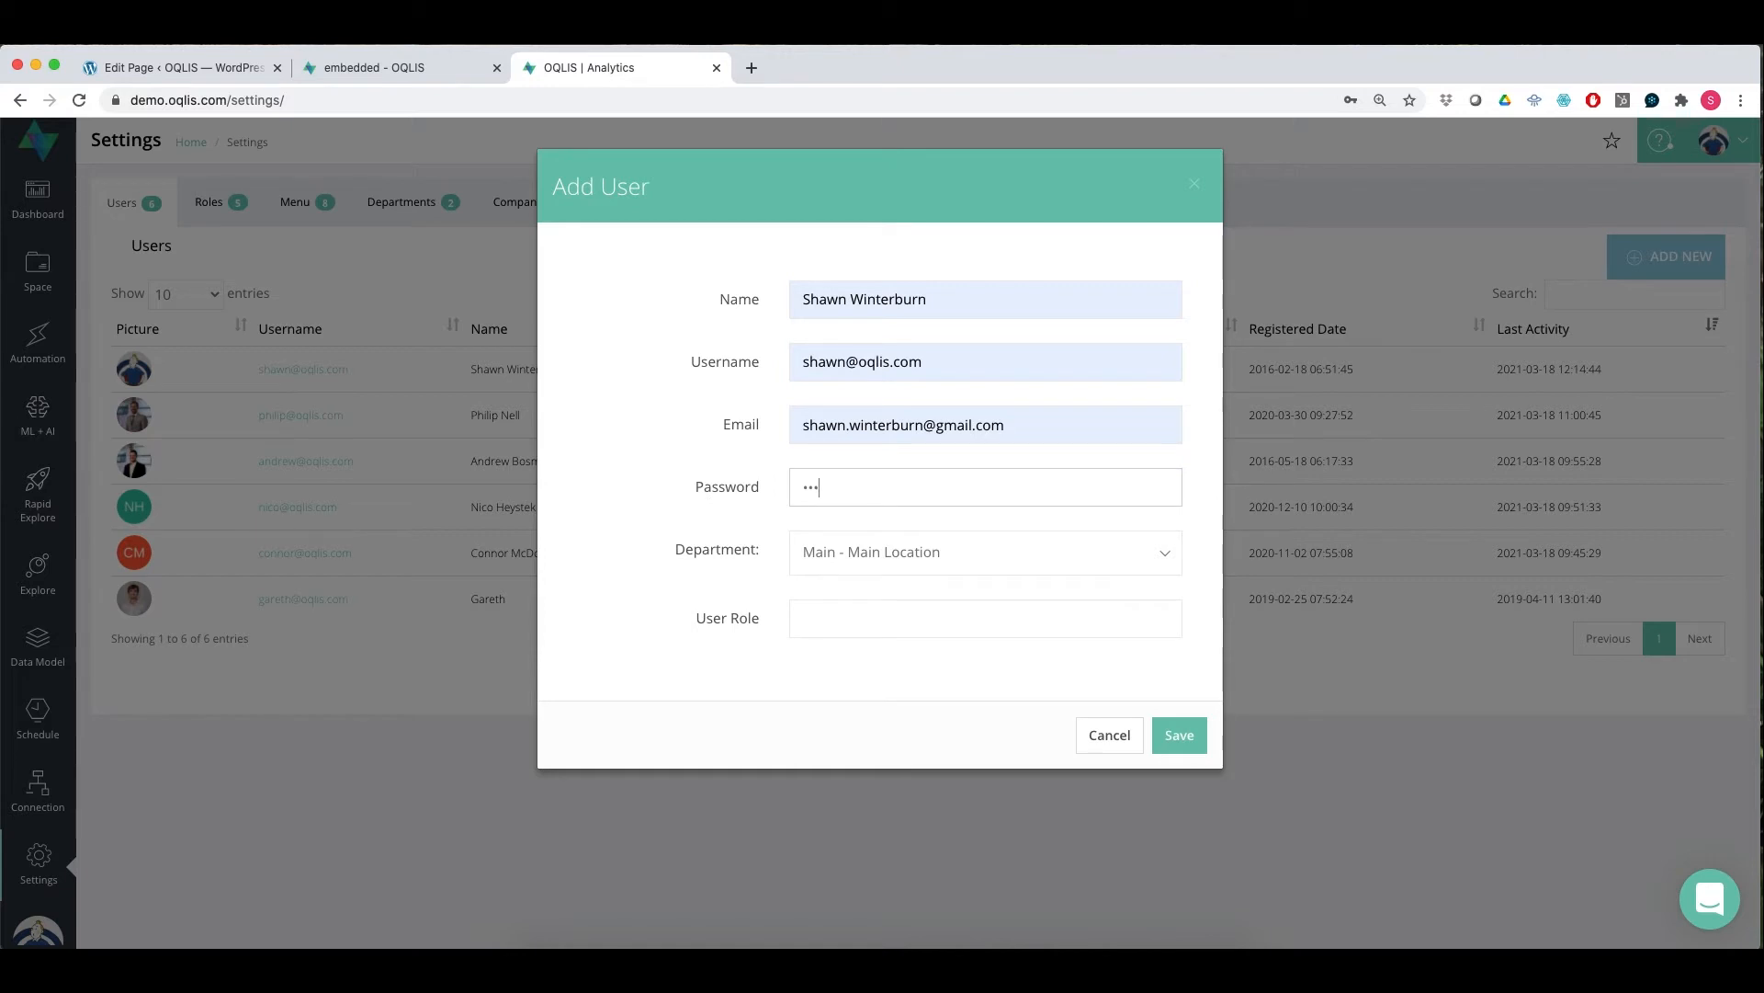
pyautogui.write('••••••')
# Step: Assign the Admin and Viewer roles to the new user and save the account
pyautogui.click(834, 616)
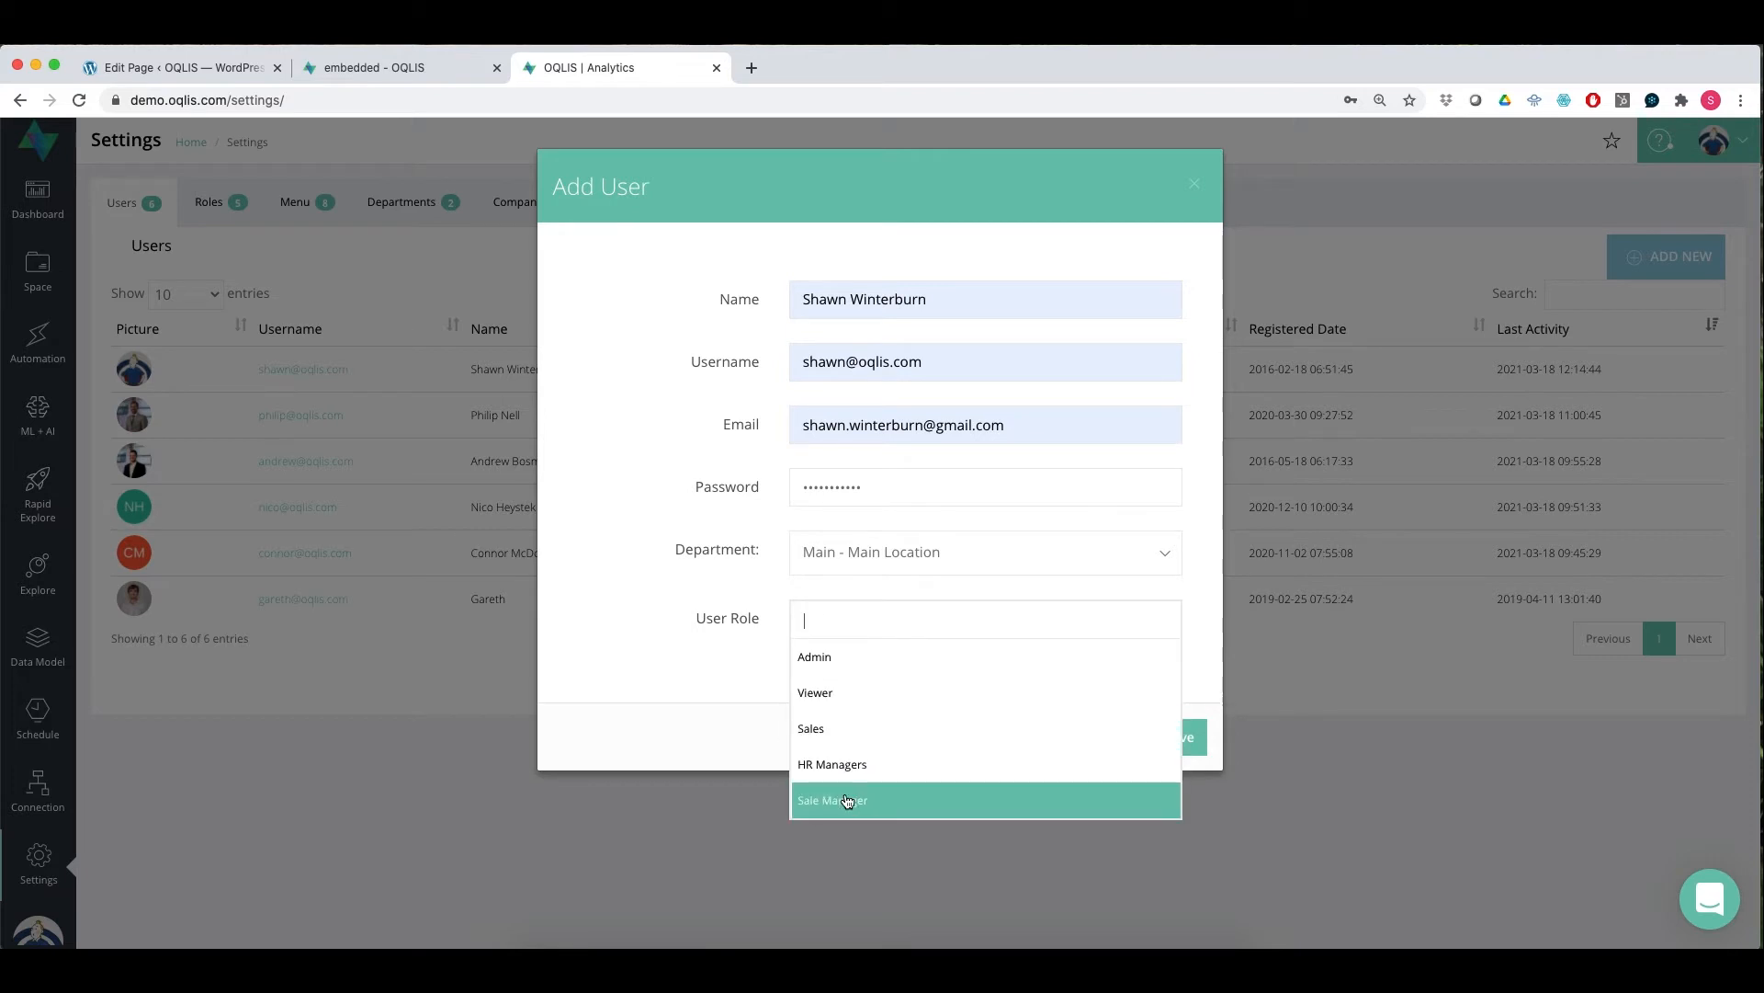
pyautogui.click(836, 665)
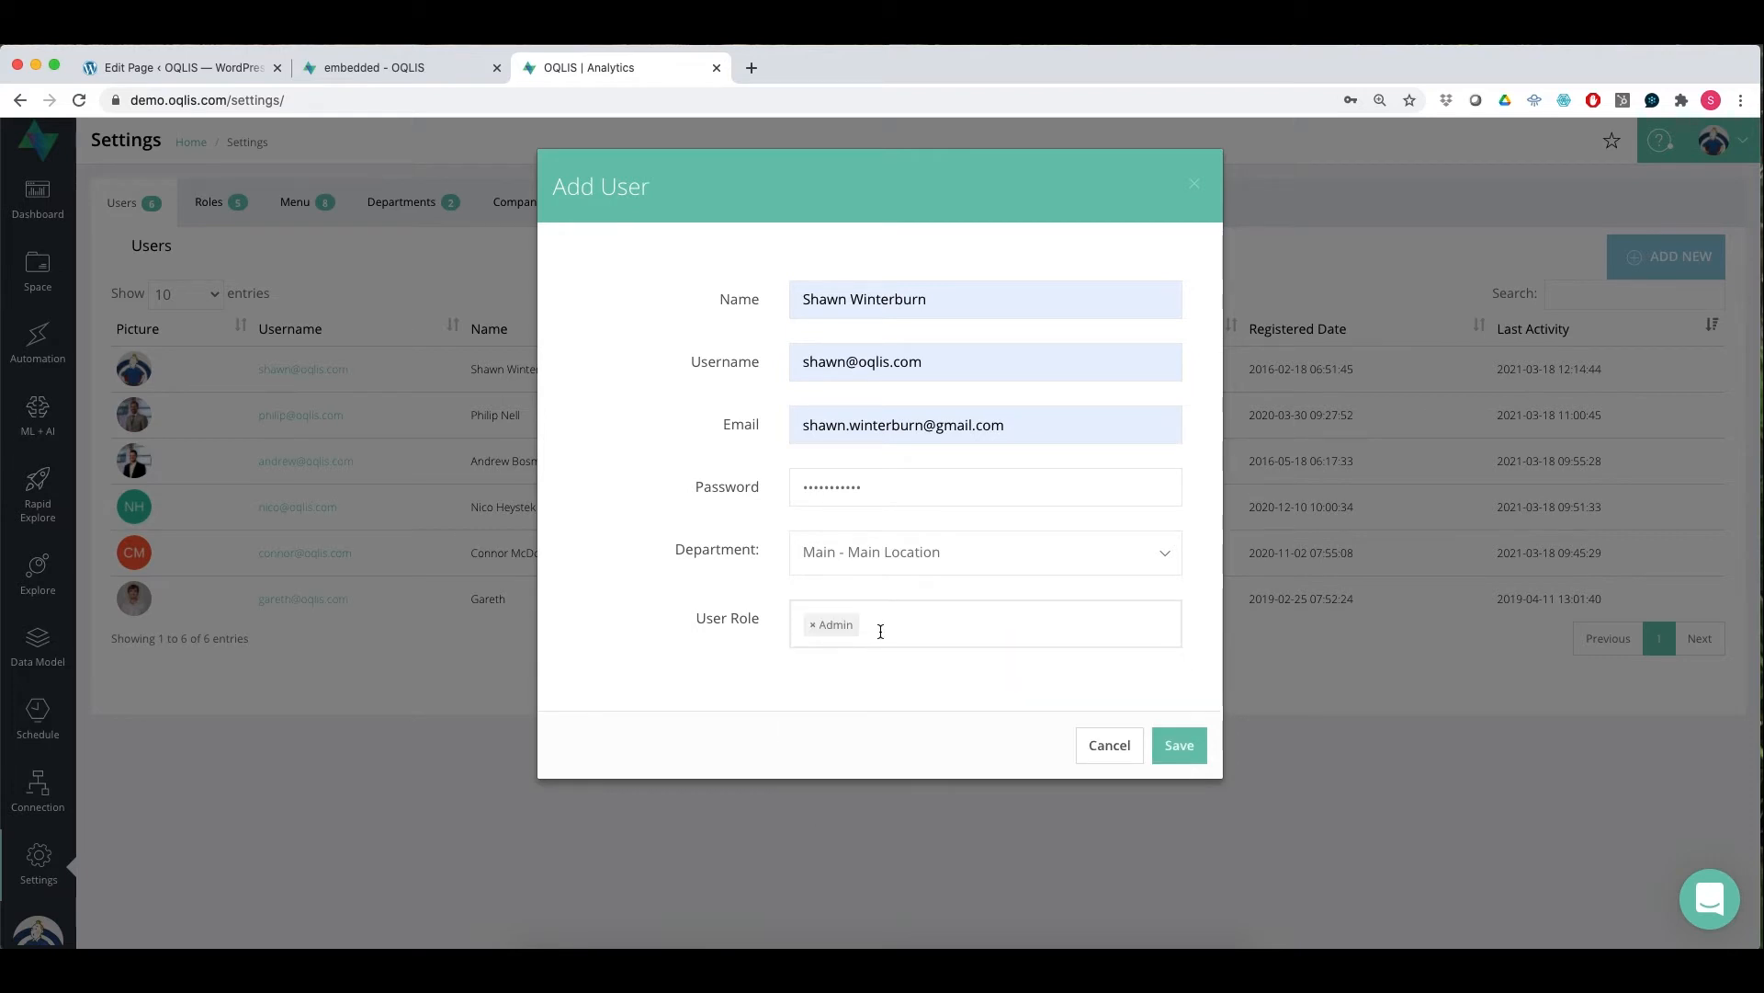
pyautogui.click(874, 626)
pyautogui.click(830, 695)
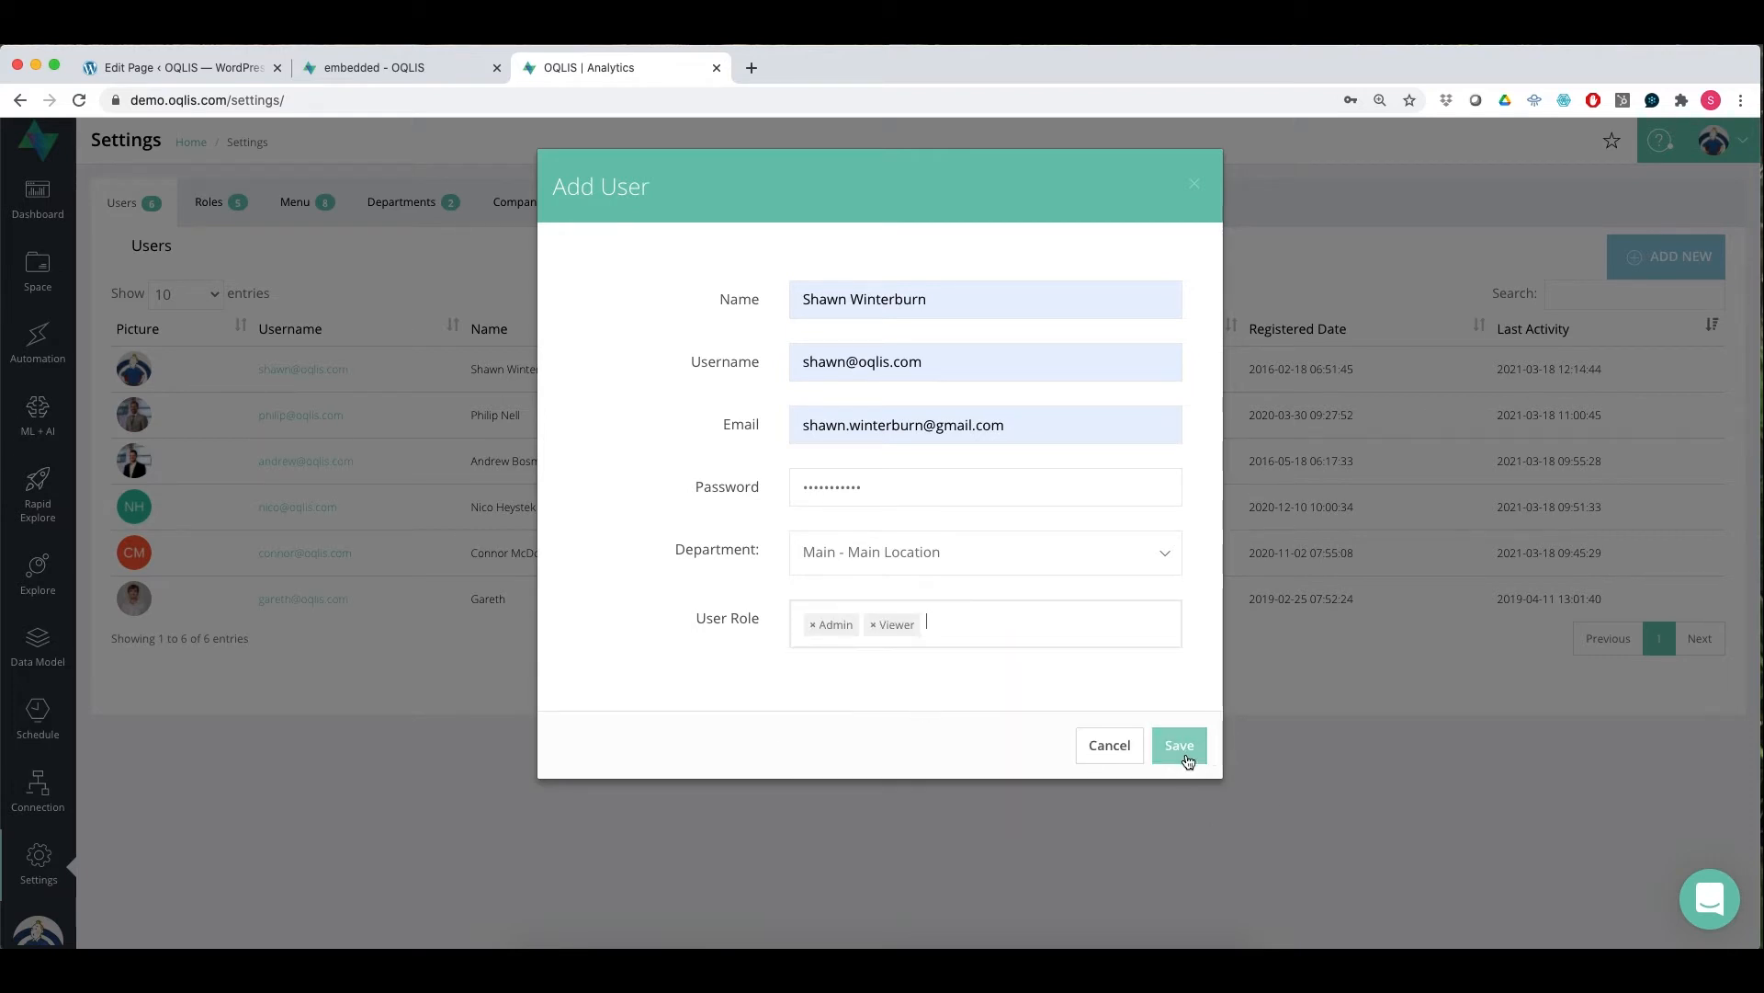
pyautogui.click(1184, 746)
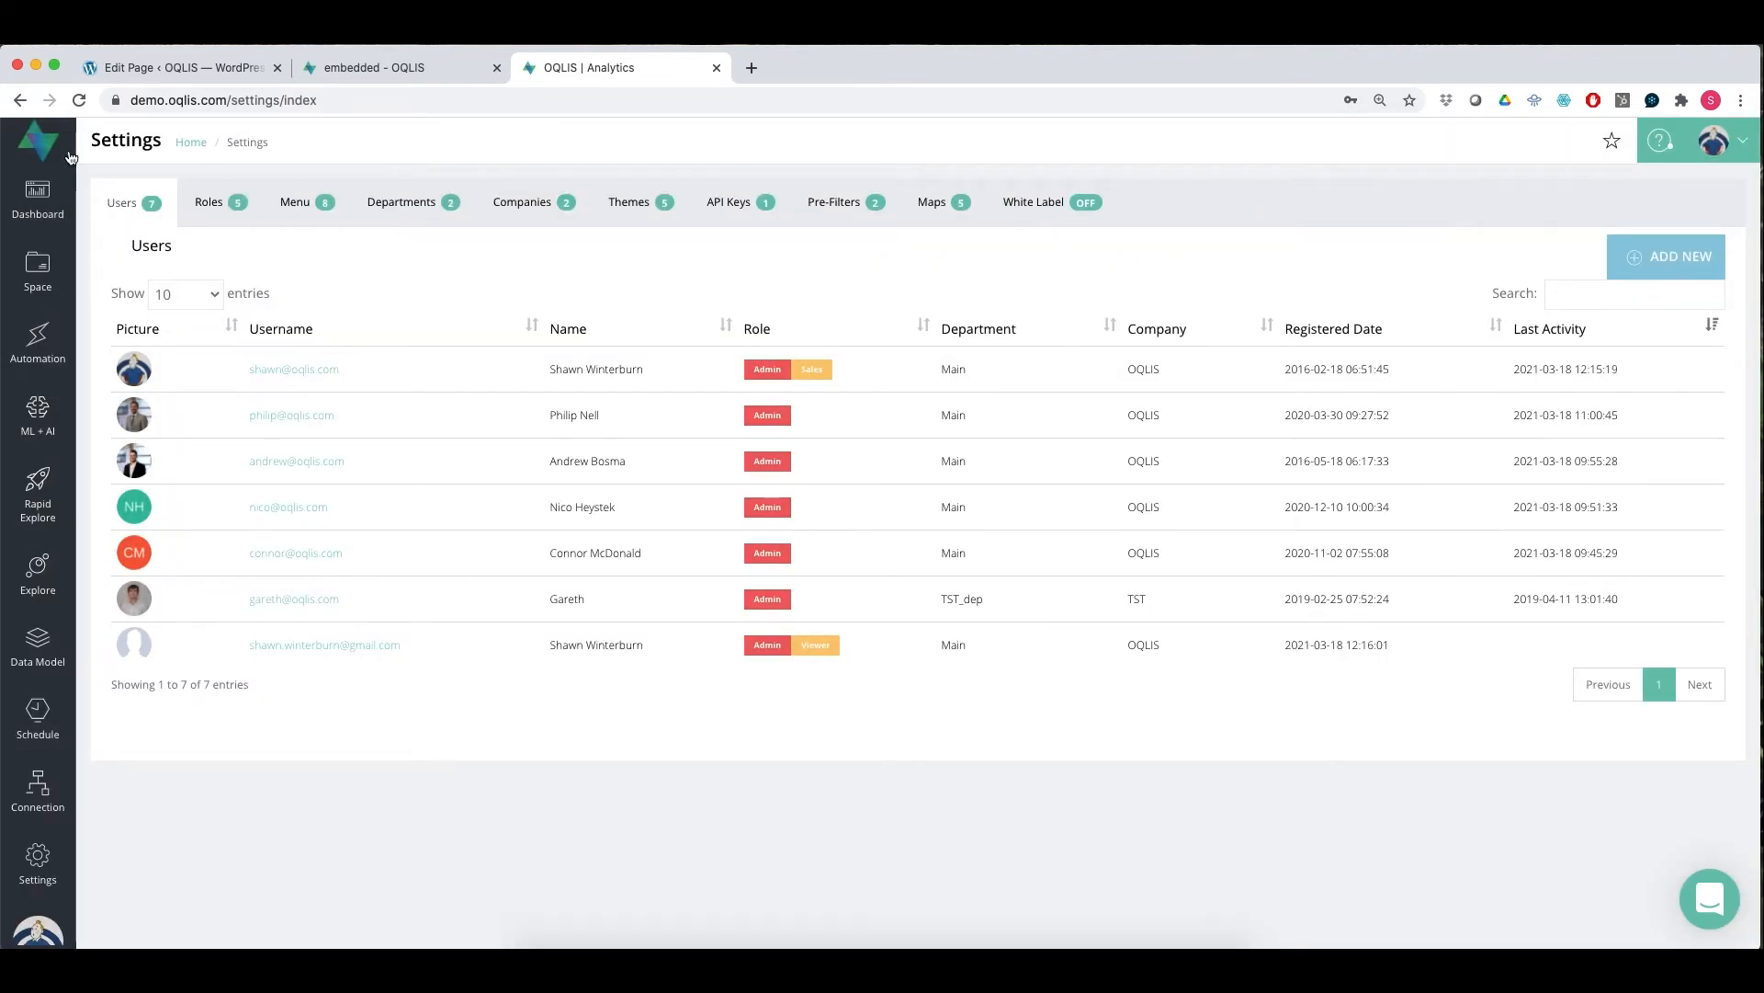
# Step: Open the Monthly sales dashboard from the Sales space without applying a Region filter
pyautogui.click(44, 143)
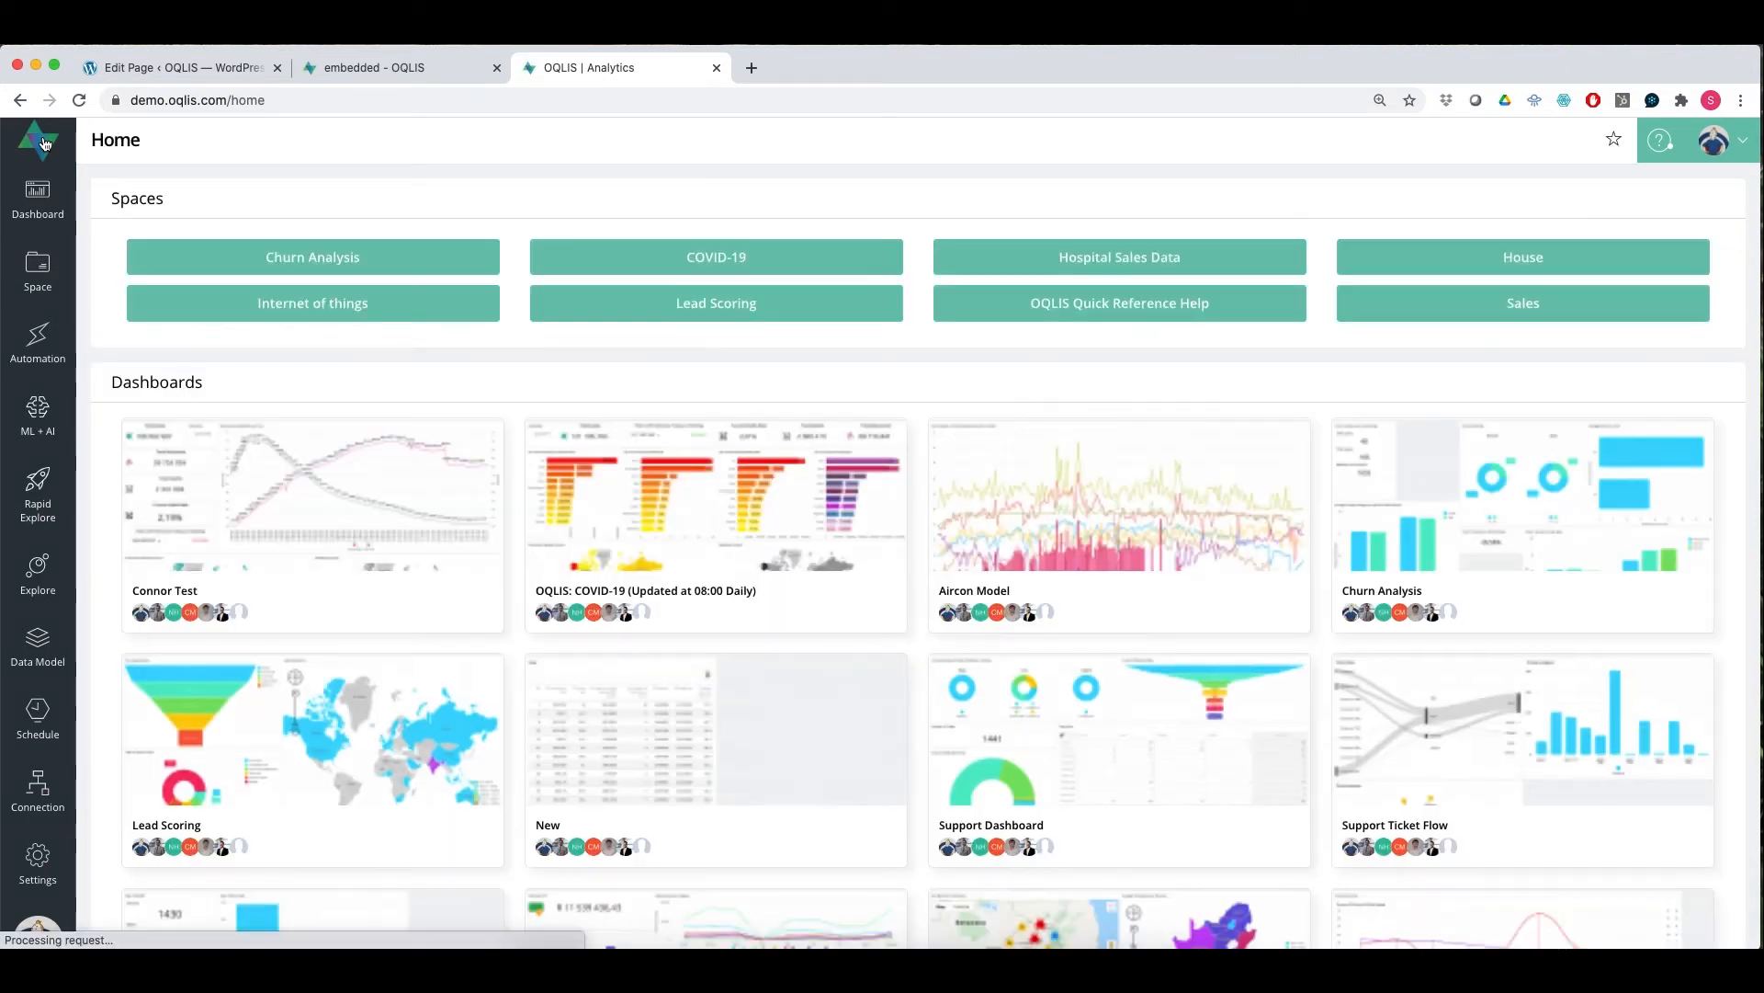
pyautogui.click(1397, 317)
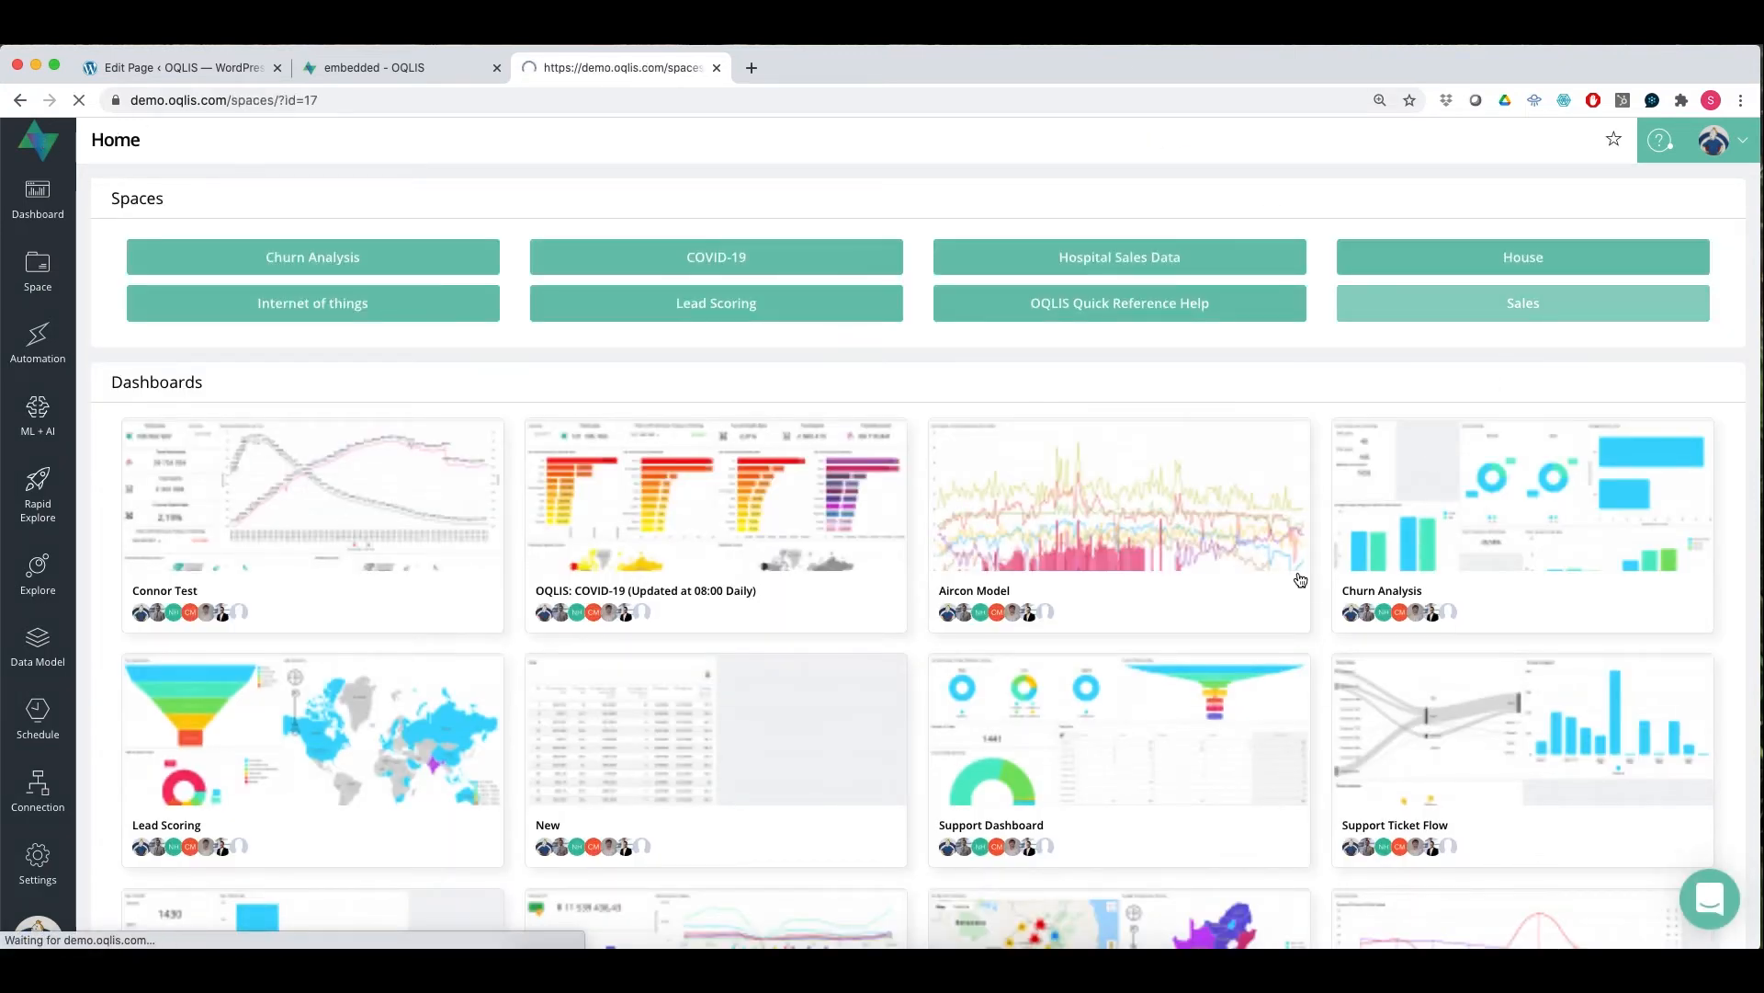
pyautogui.scroll(-5, 1240, 588)
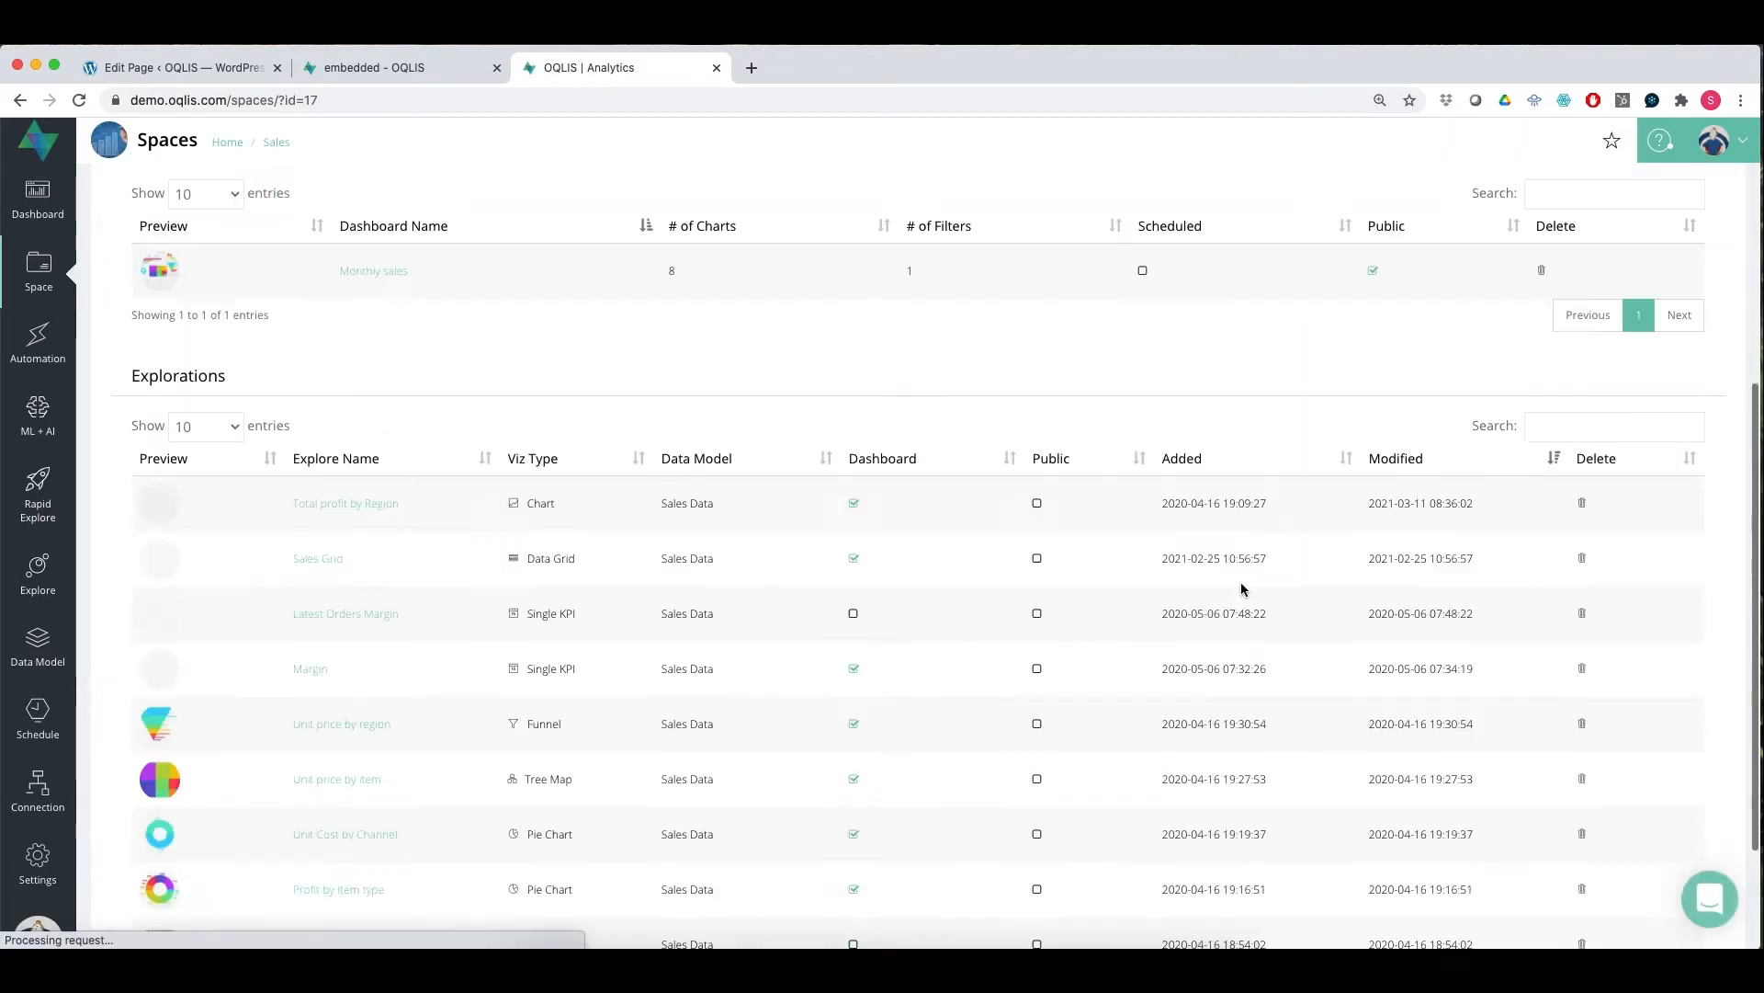
pyautogui.scroll(5, 1242, 585)
pyautogui.click(320, 512)
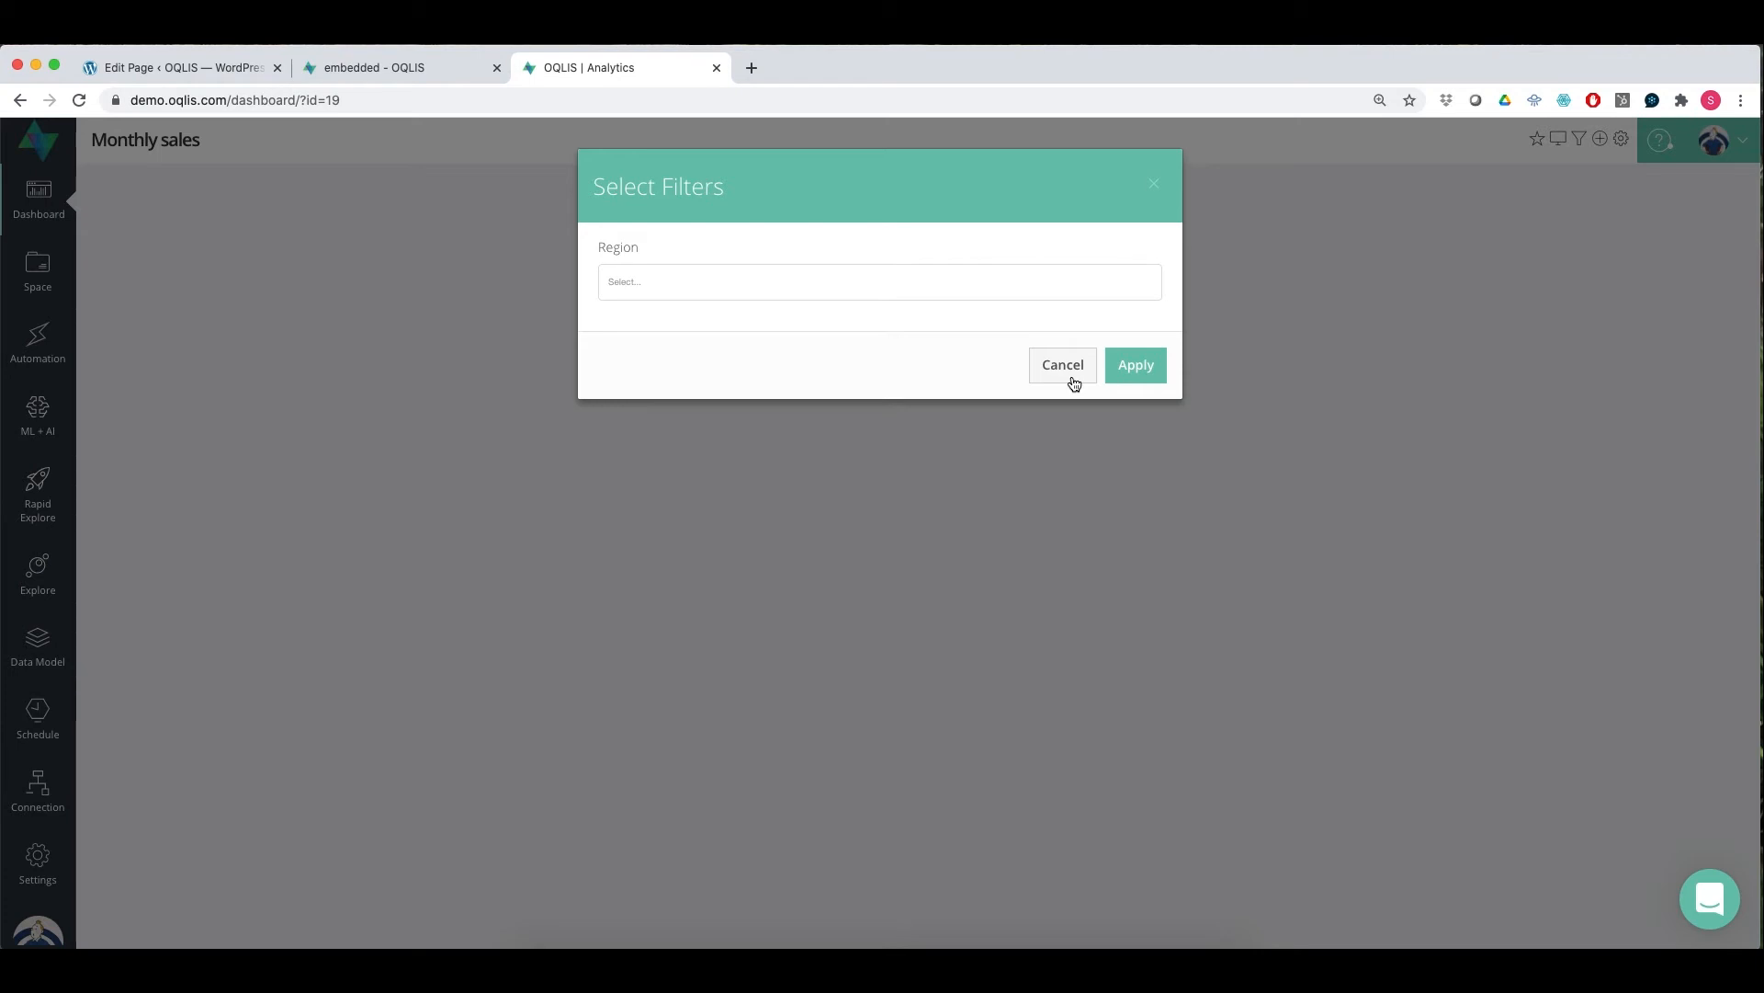
pyautogui.click(1066, 368)
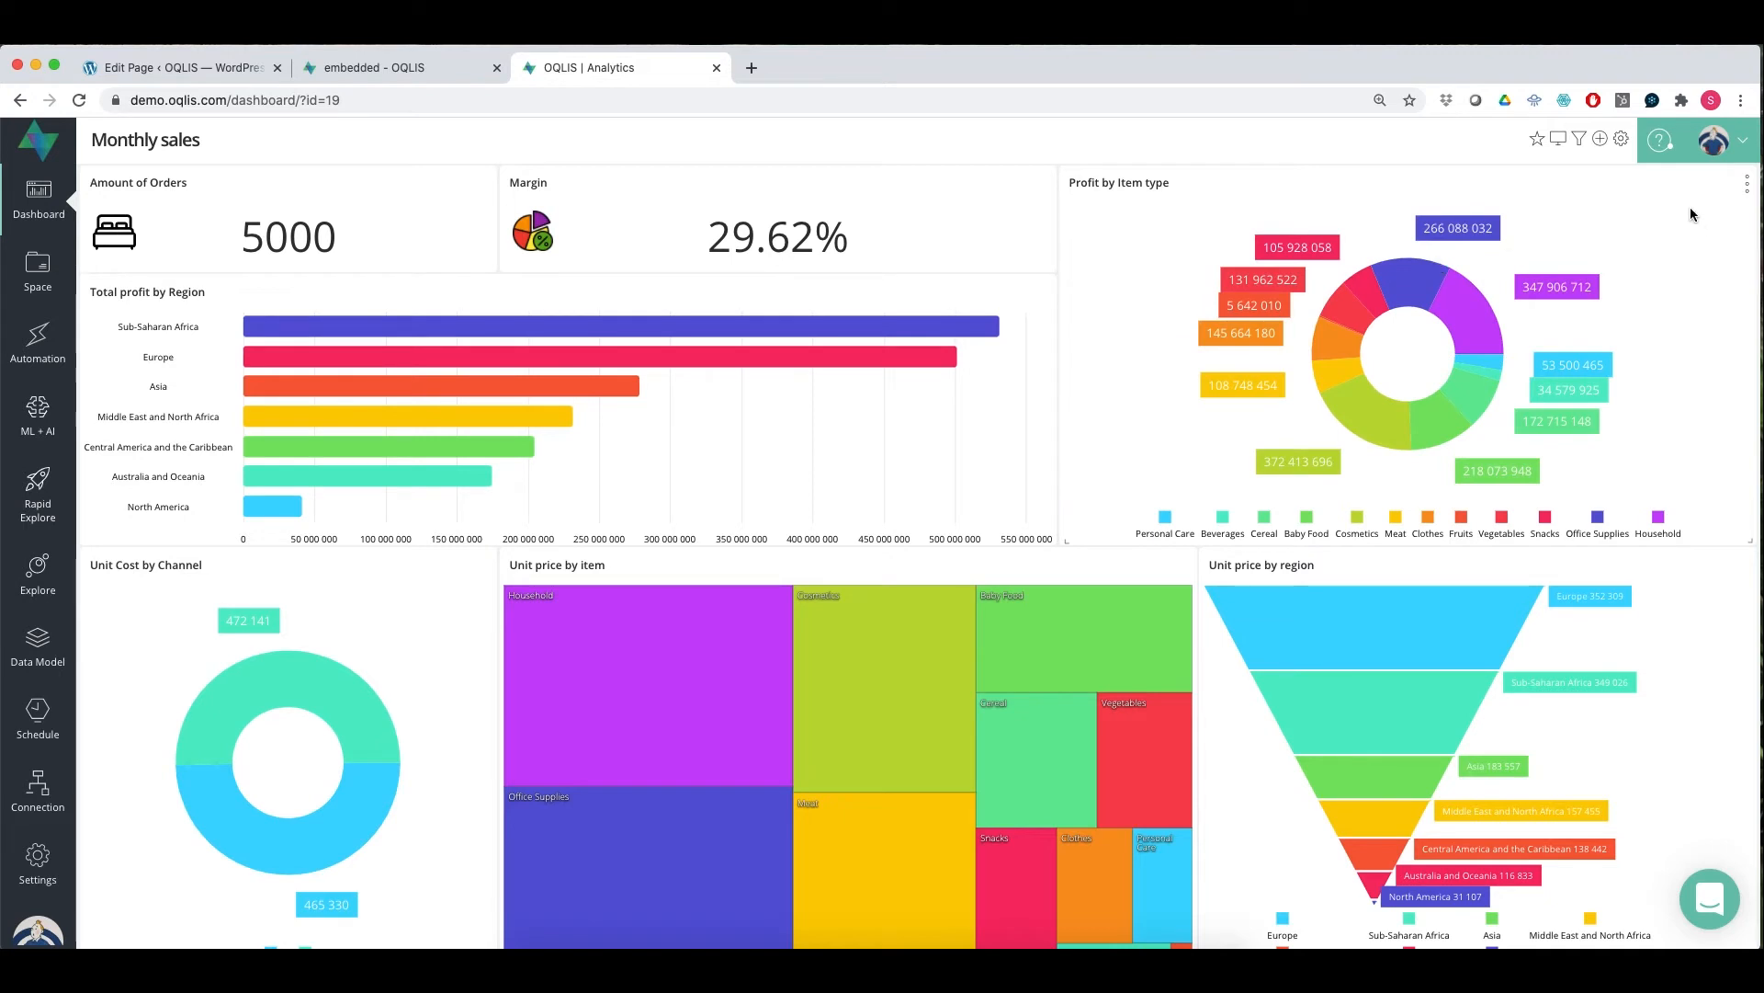
# Step: Copy the Share URL from the Monthly sales dashboard's sharing settings and close them
pyautogui.click(1621, 138)
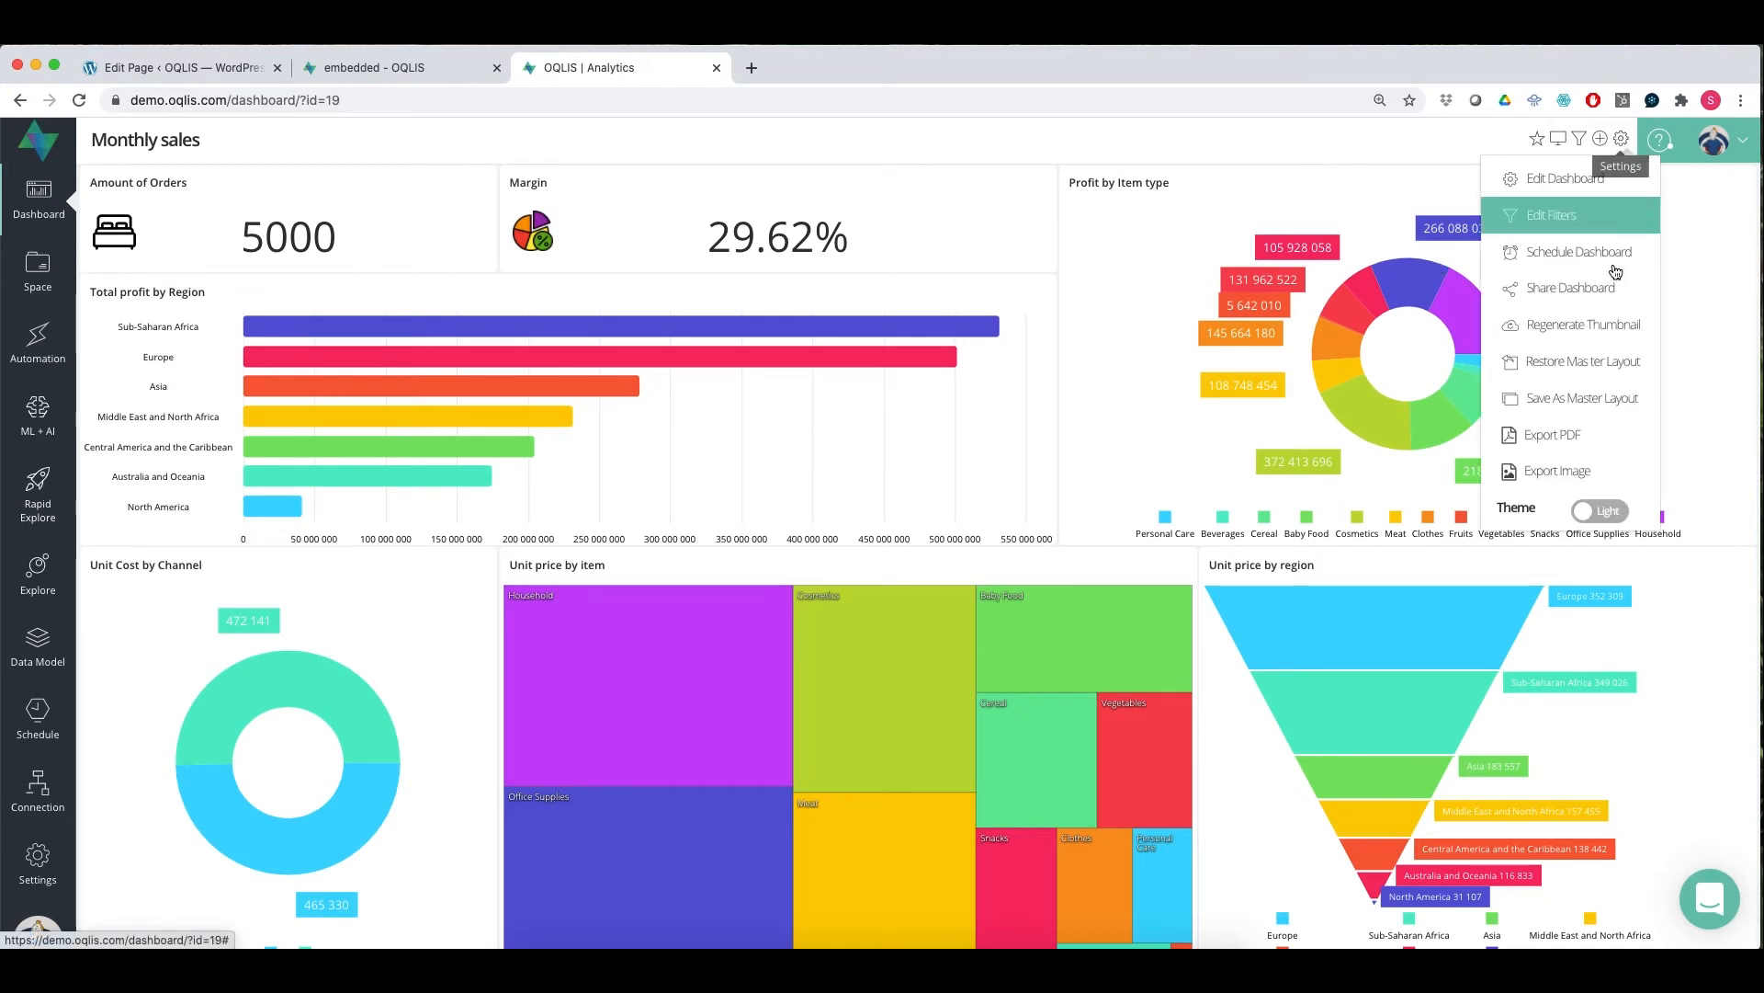
pyautogui.click(1572, 290)
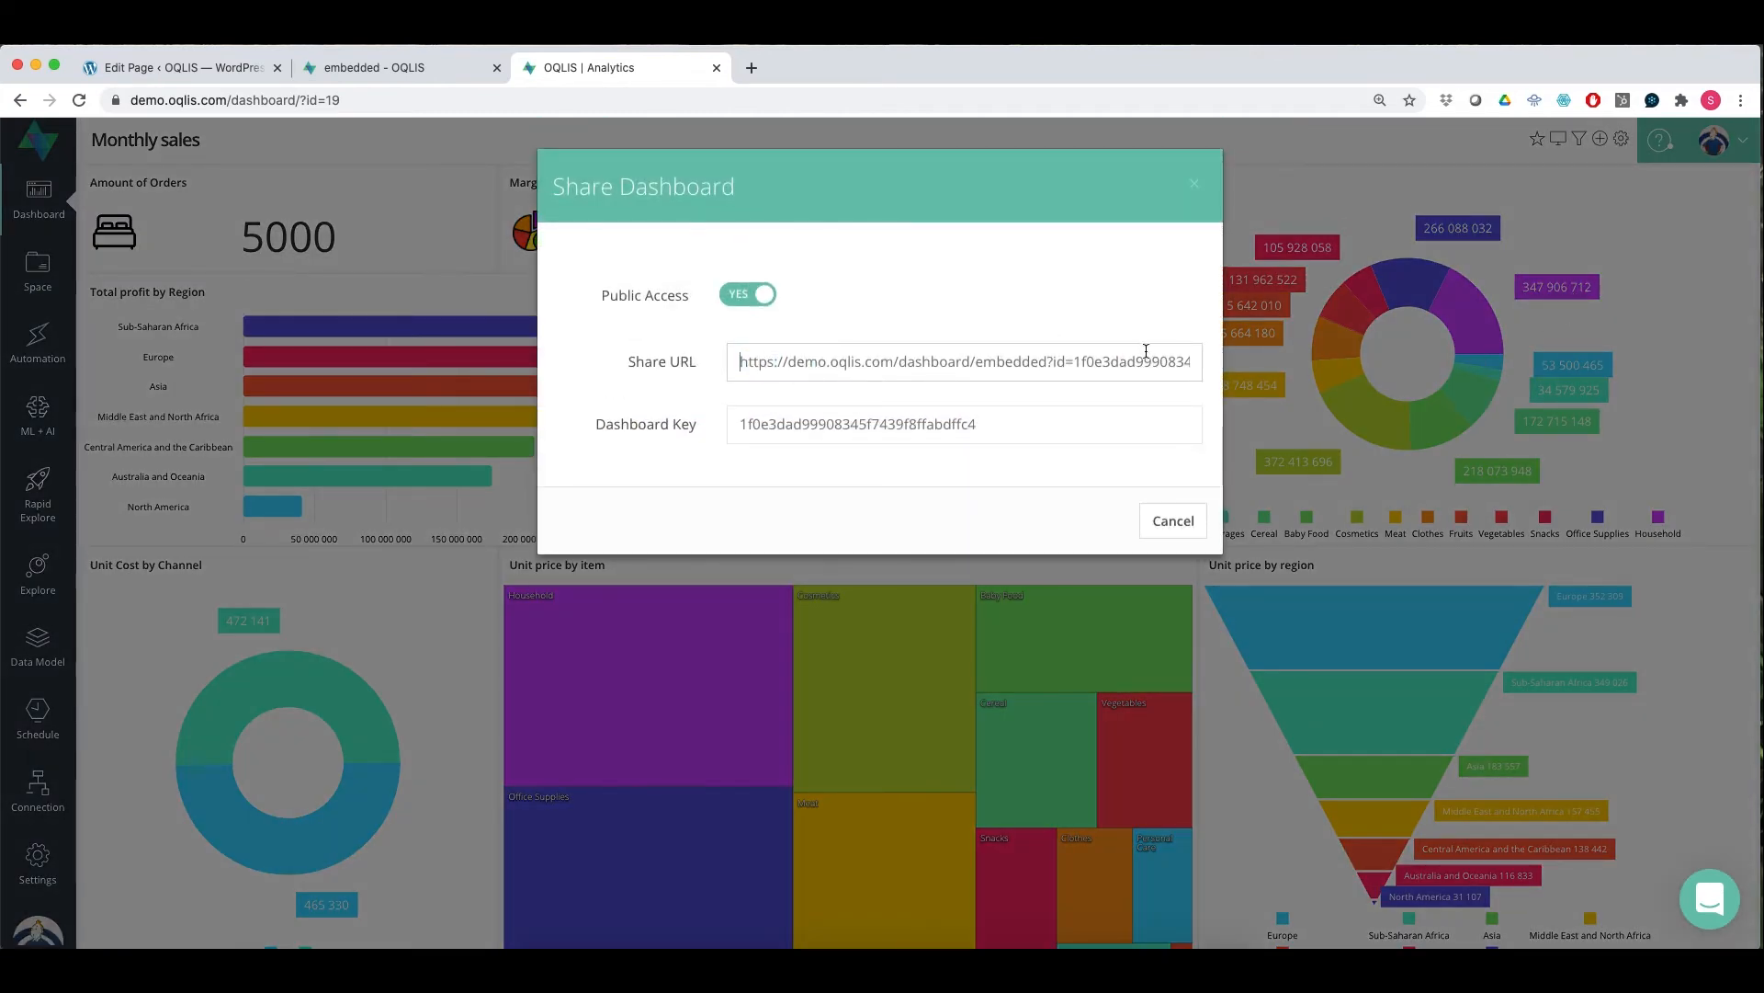
pyautogui.tripleClick(1196, 361)
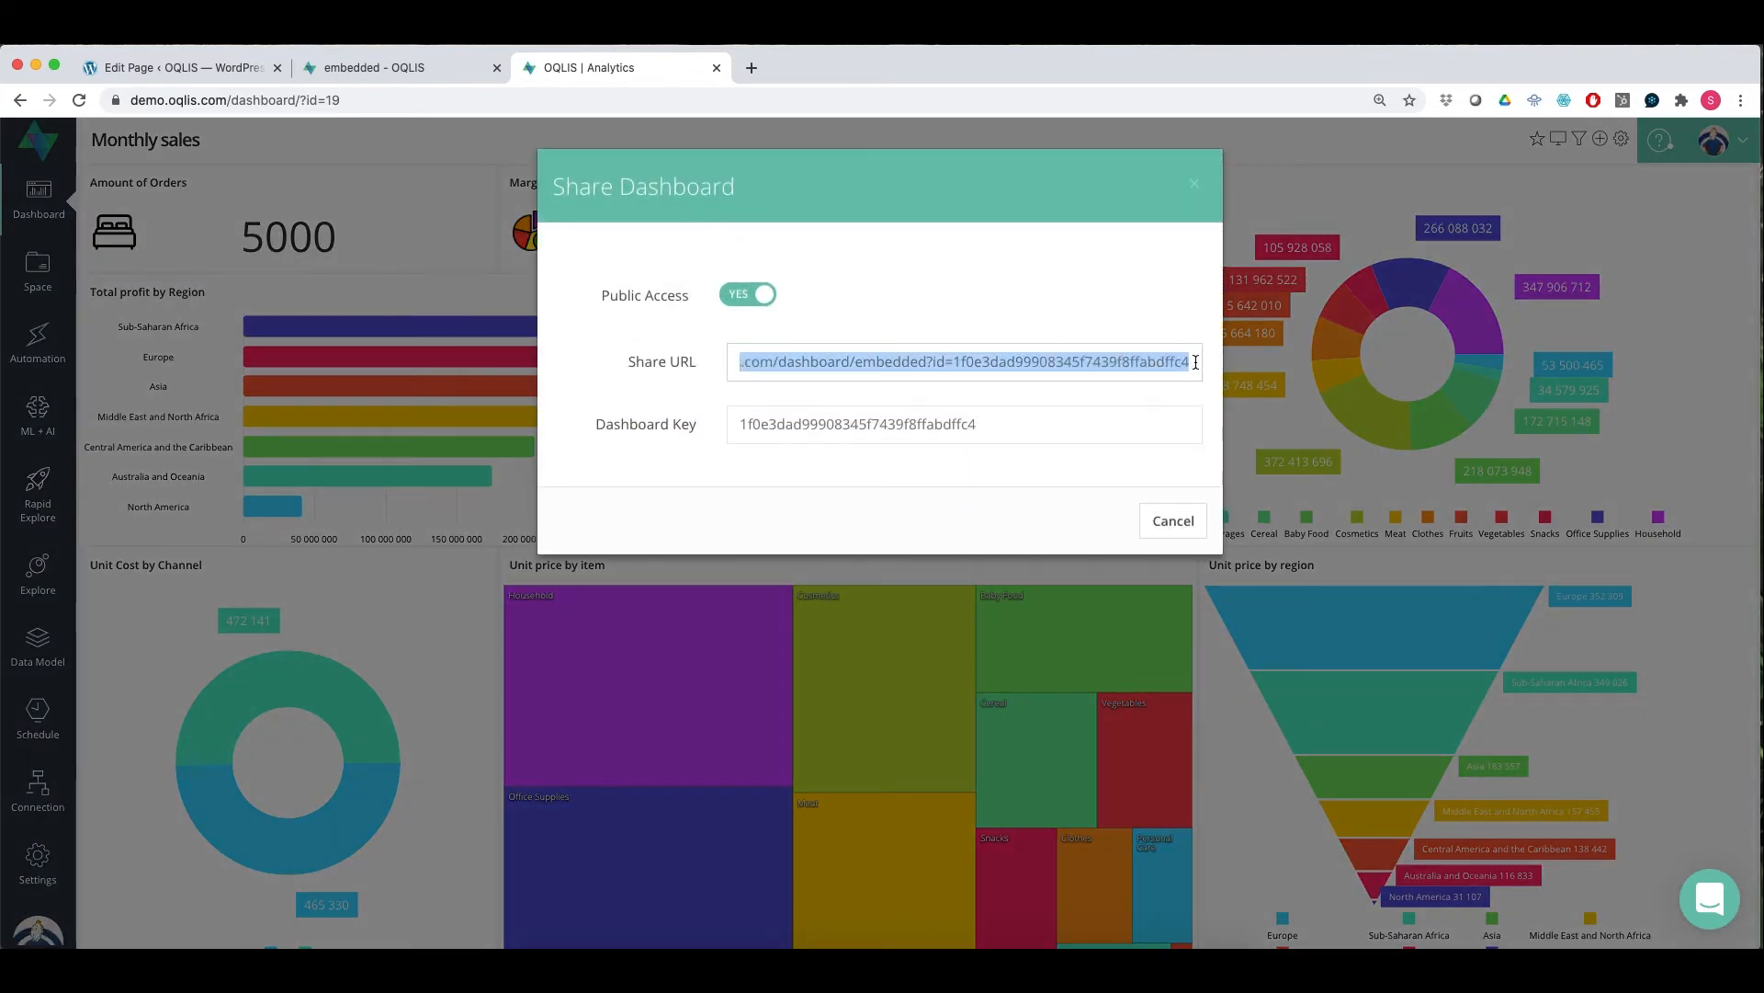
pyautogui.click(1195, 184)
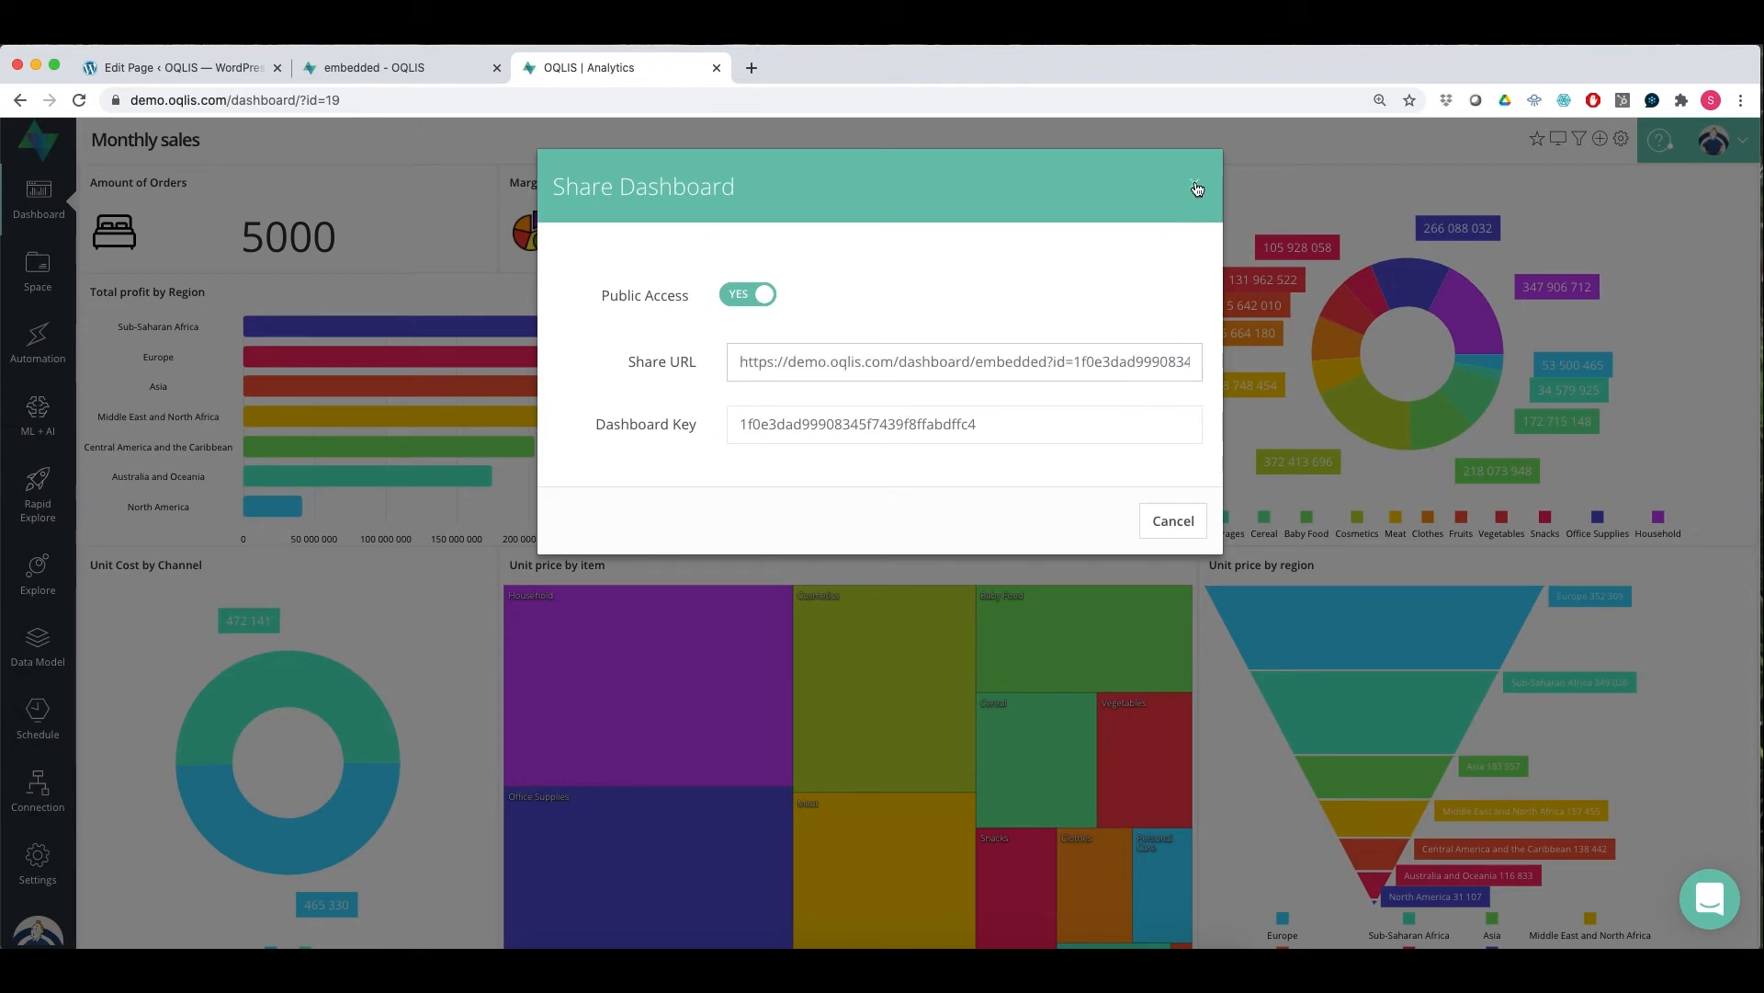
# Step: Switch to the WordPress editor for the "embedded" page, check its published view, and return to the editor
pyautogui.click(175, 73)
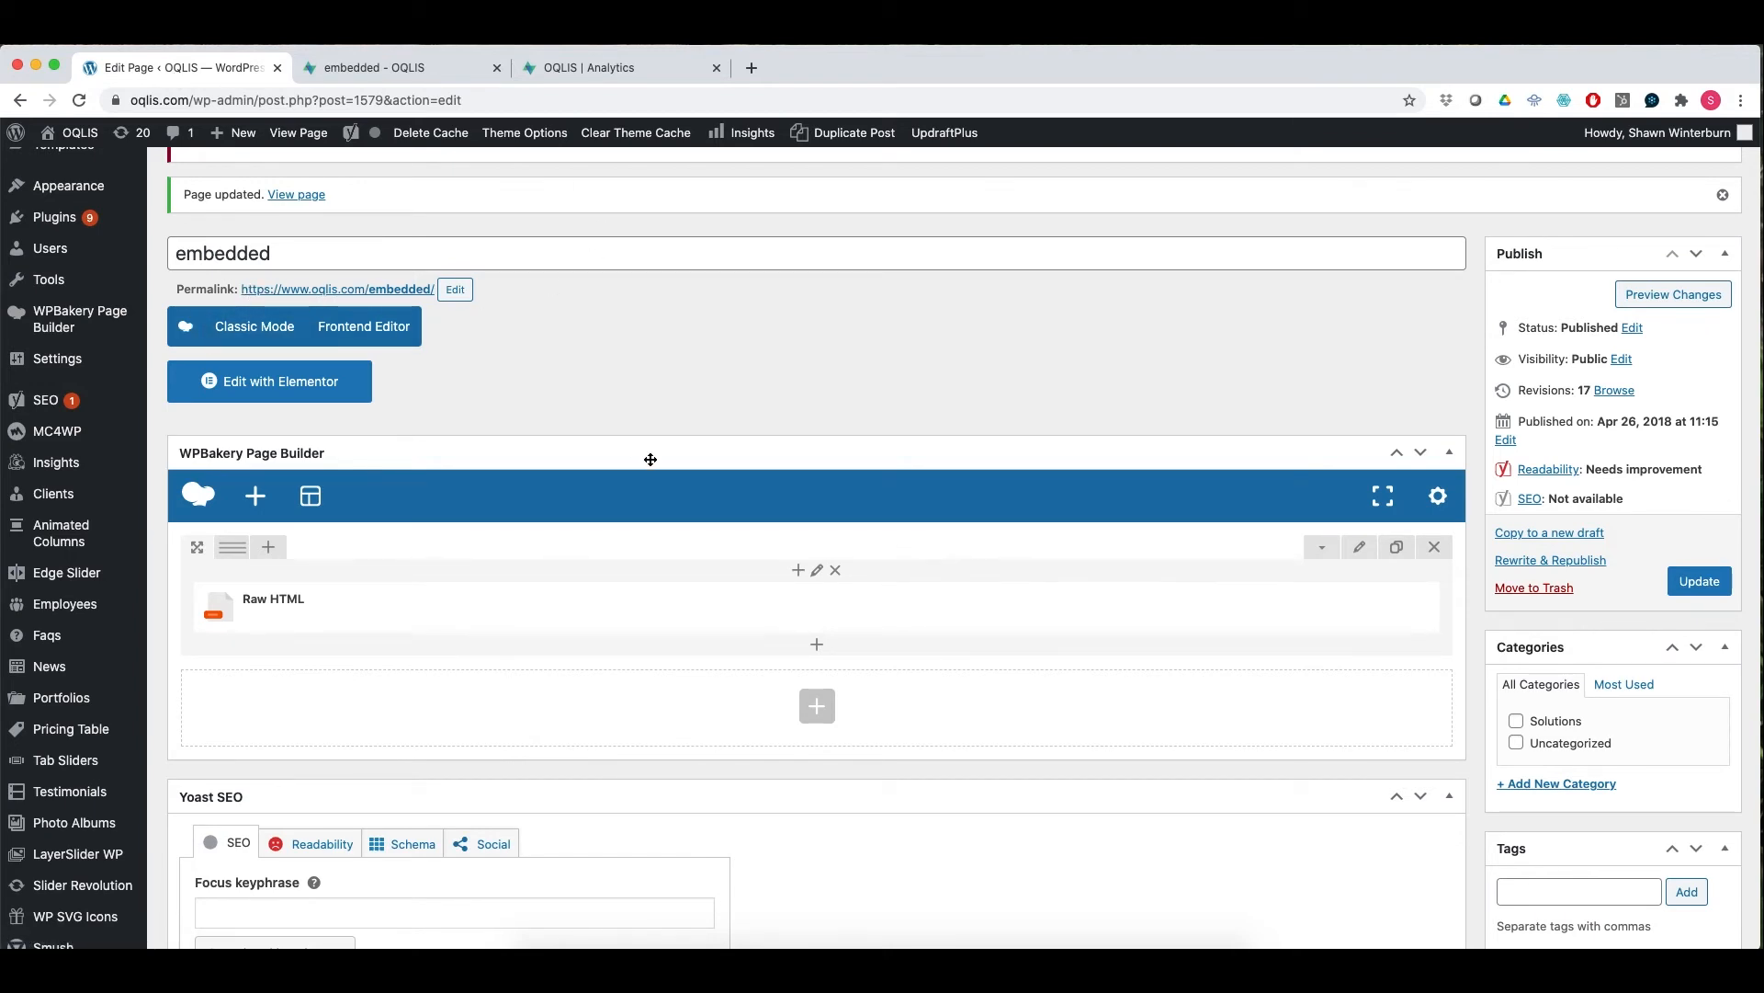
pyautogui.scroll(-3, 650, 457)
pyautogui.scroll(2, 853, 526)
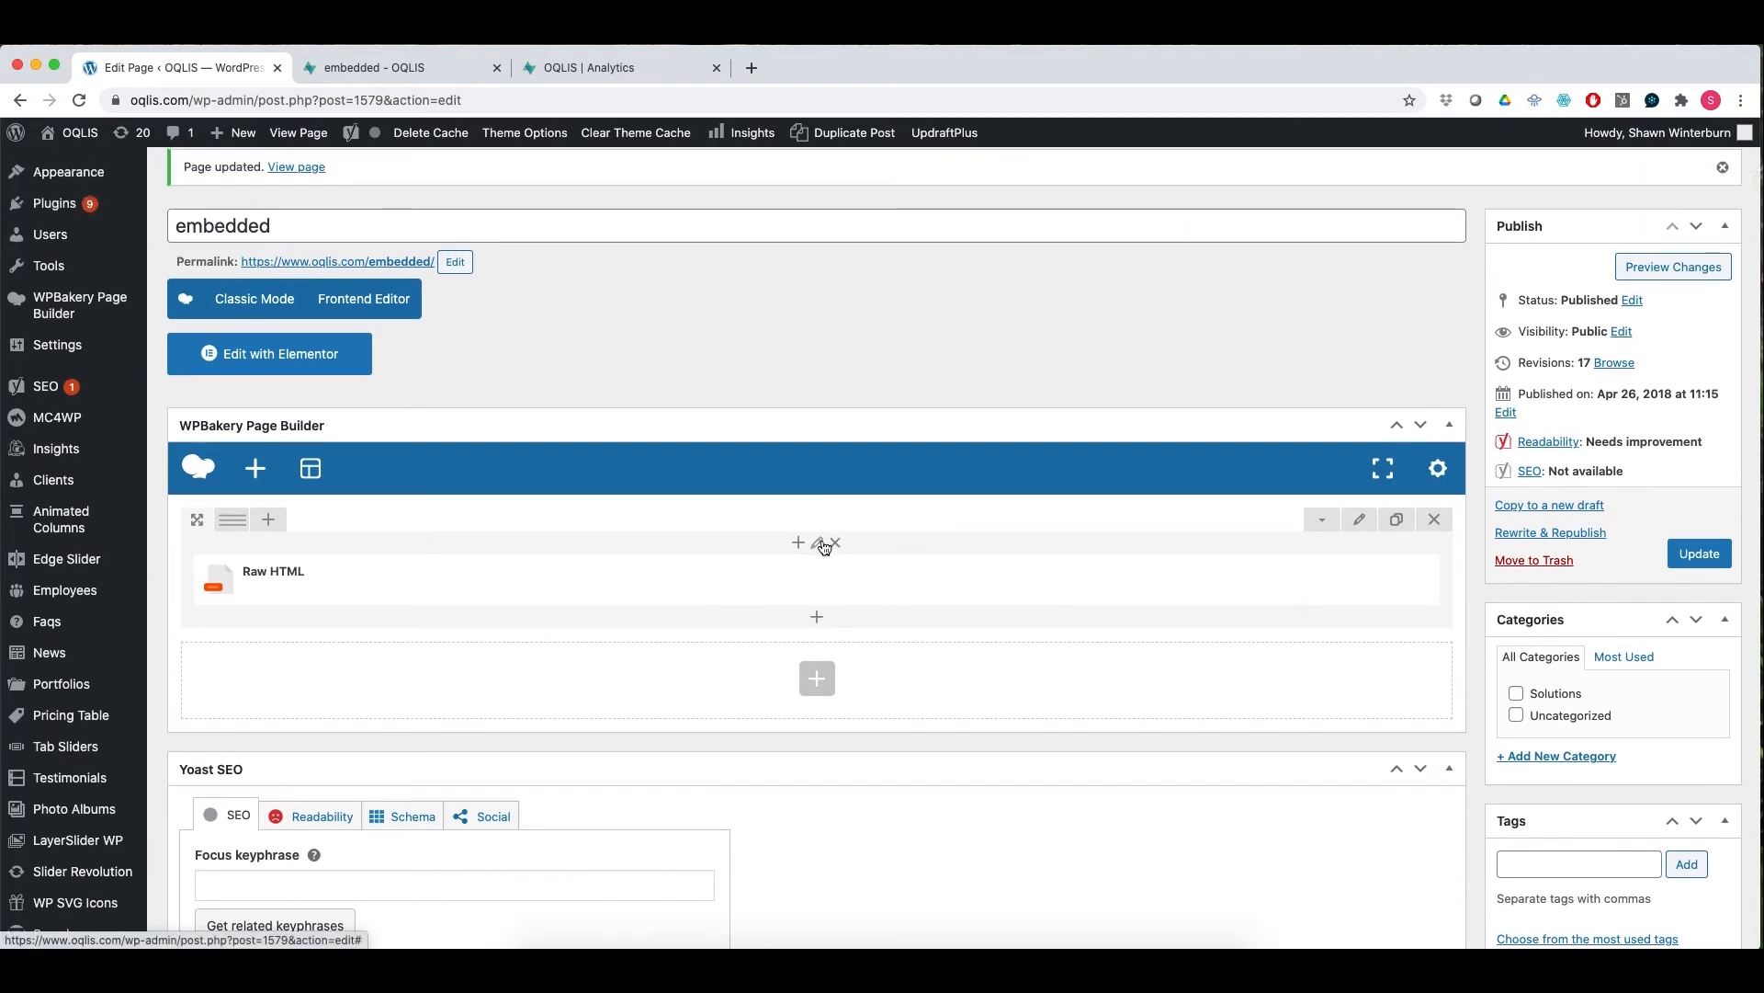
pyautogui.click(418, 66)
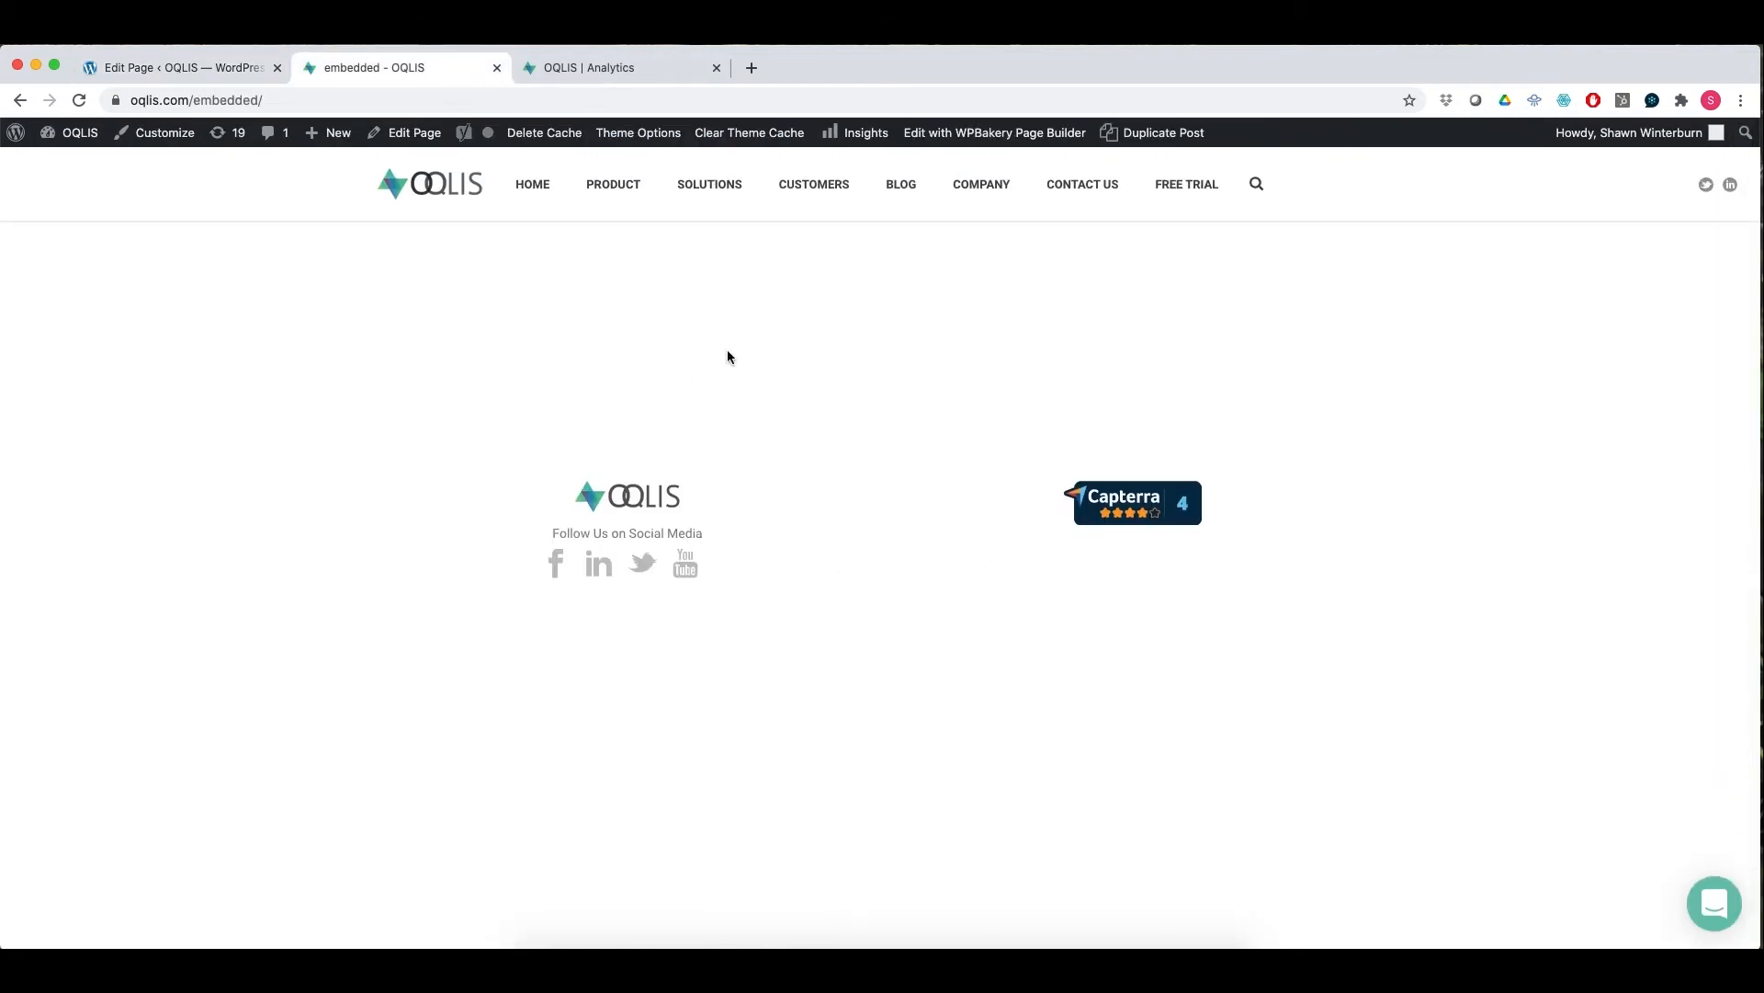
pyautogui.click(193, 67)
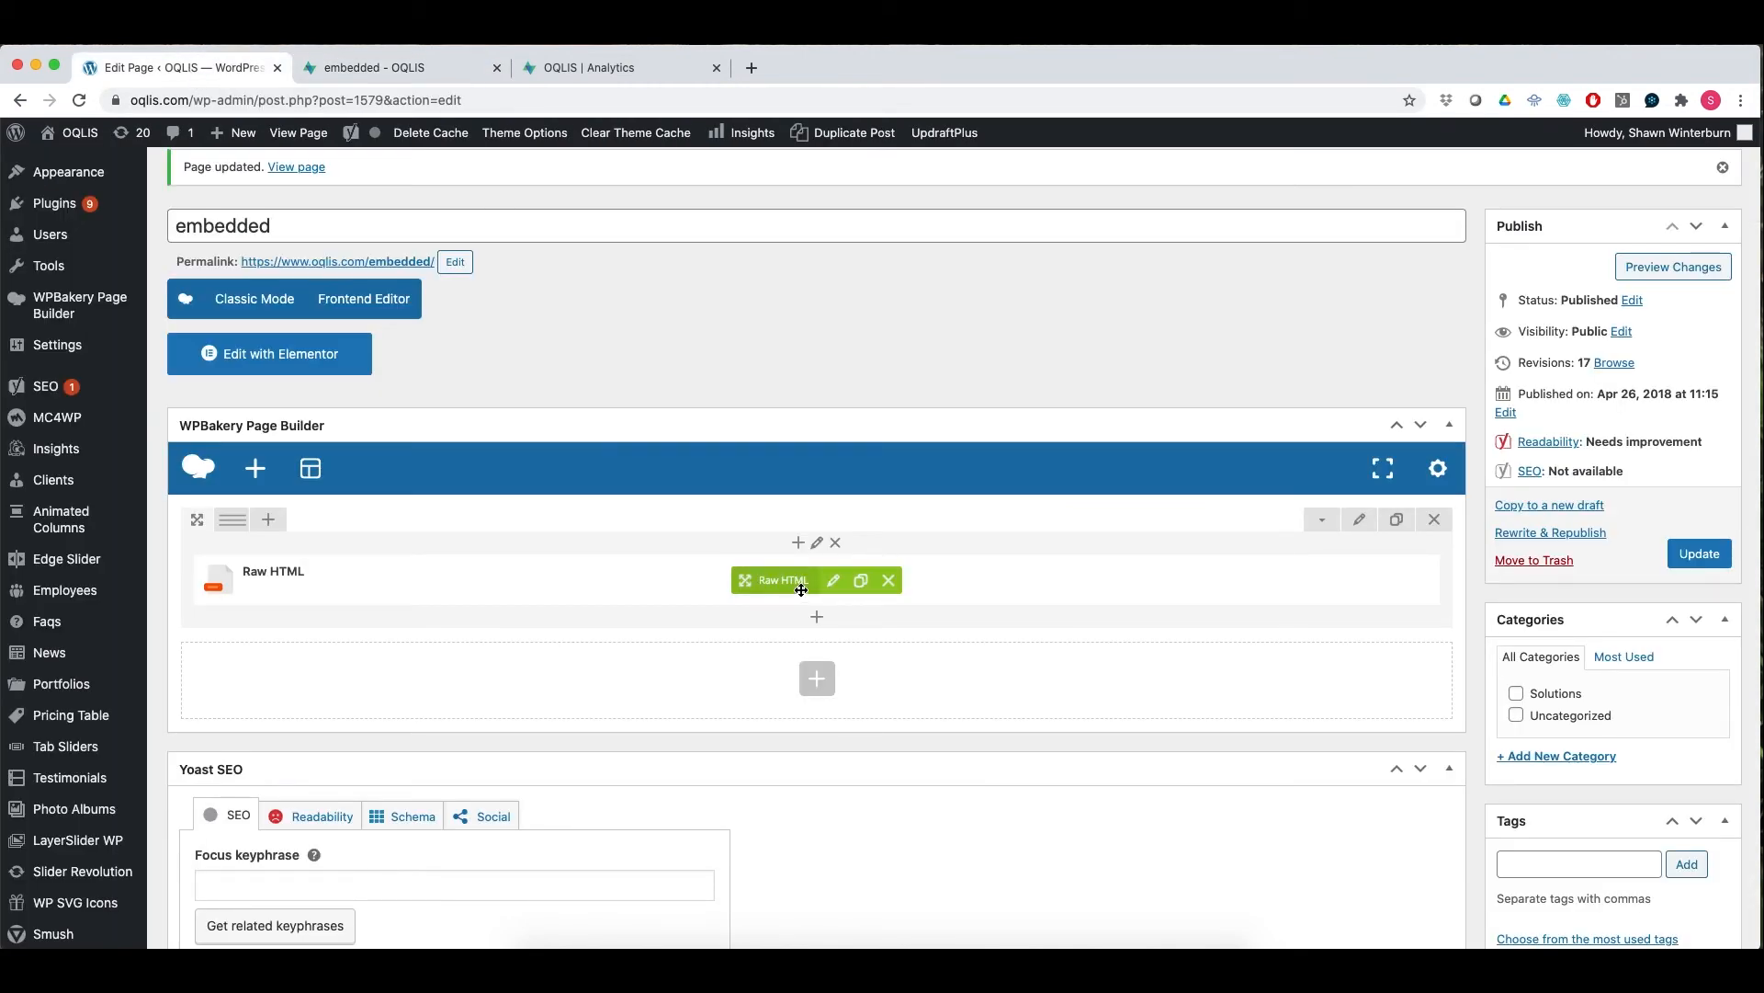
# Step: Add the Monthly sales iframe embed code, with width 100% and height 600, to the Raw HTML element and update the page
pyautogui.click(815, 545)
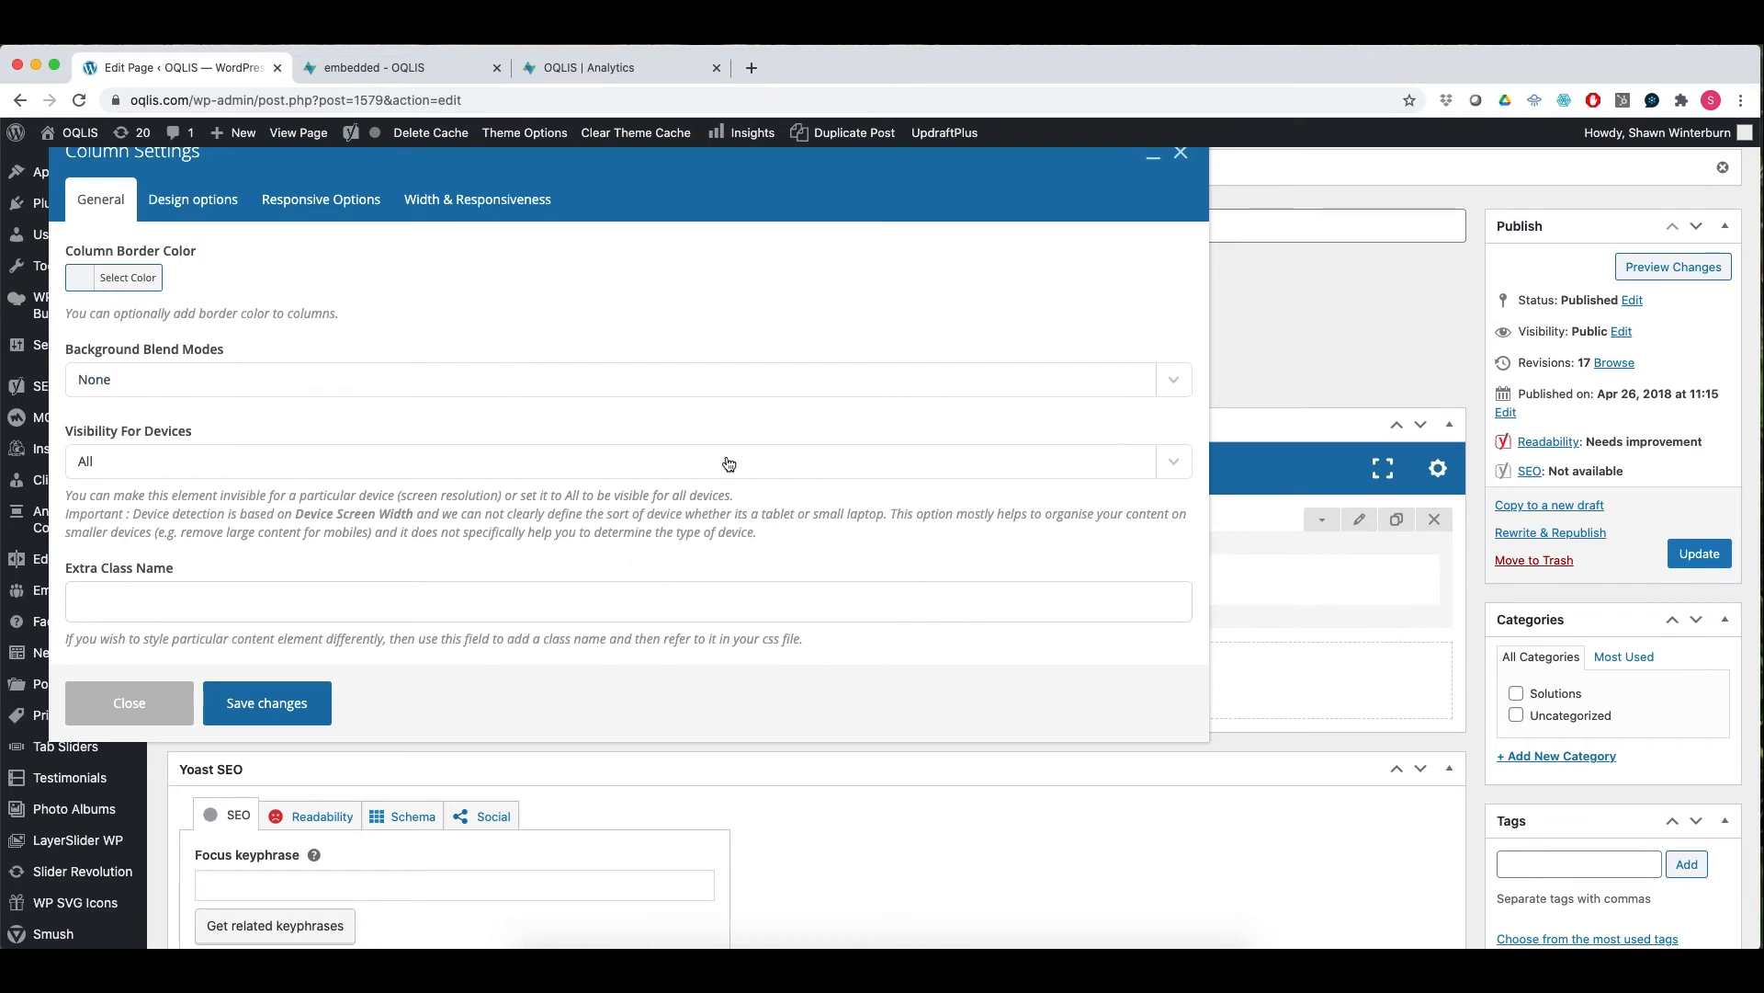
pyautogui.click(1181, 153)
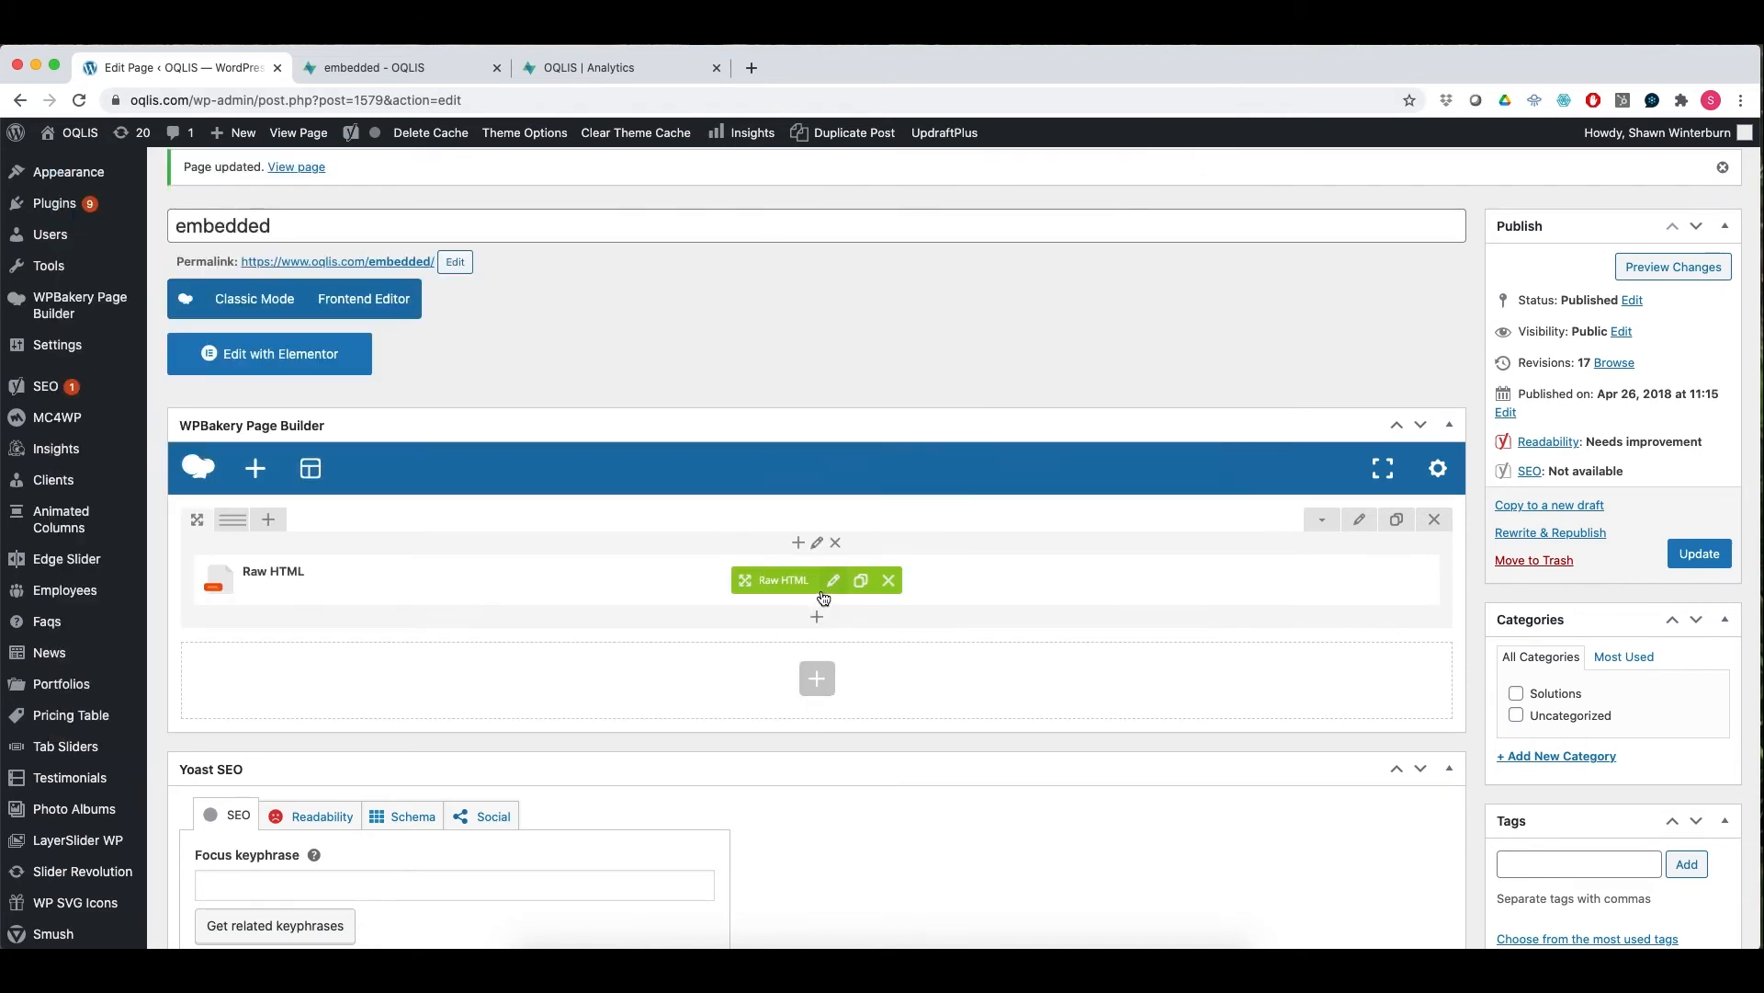
pyautogui.click(831, 581)
pyautogui.click(207, 295)
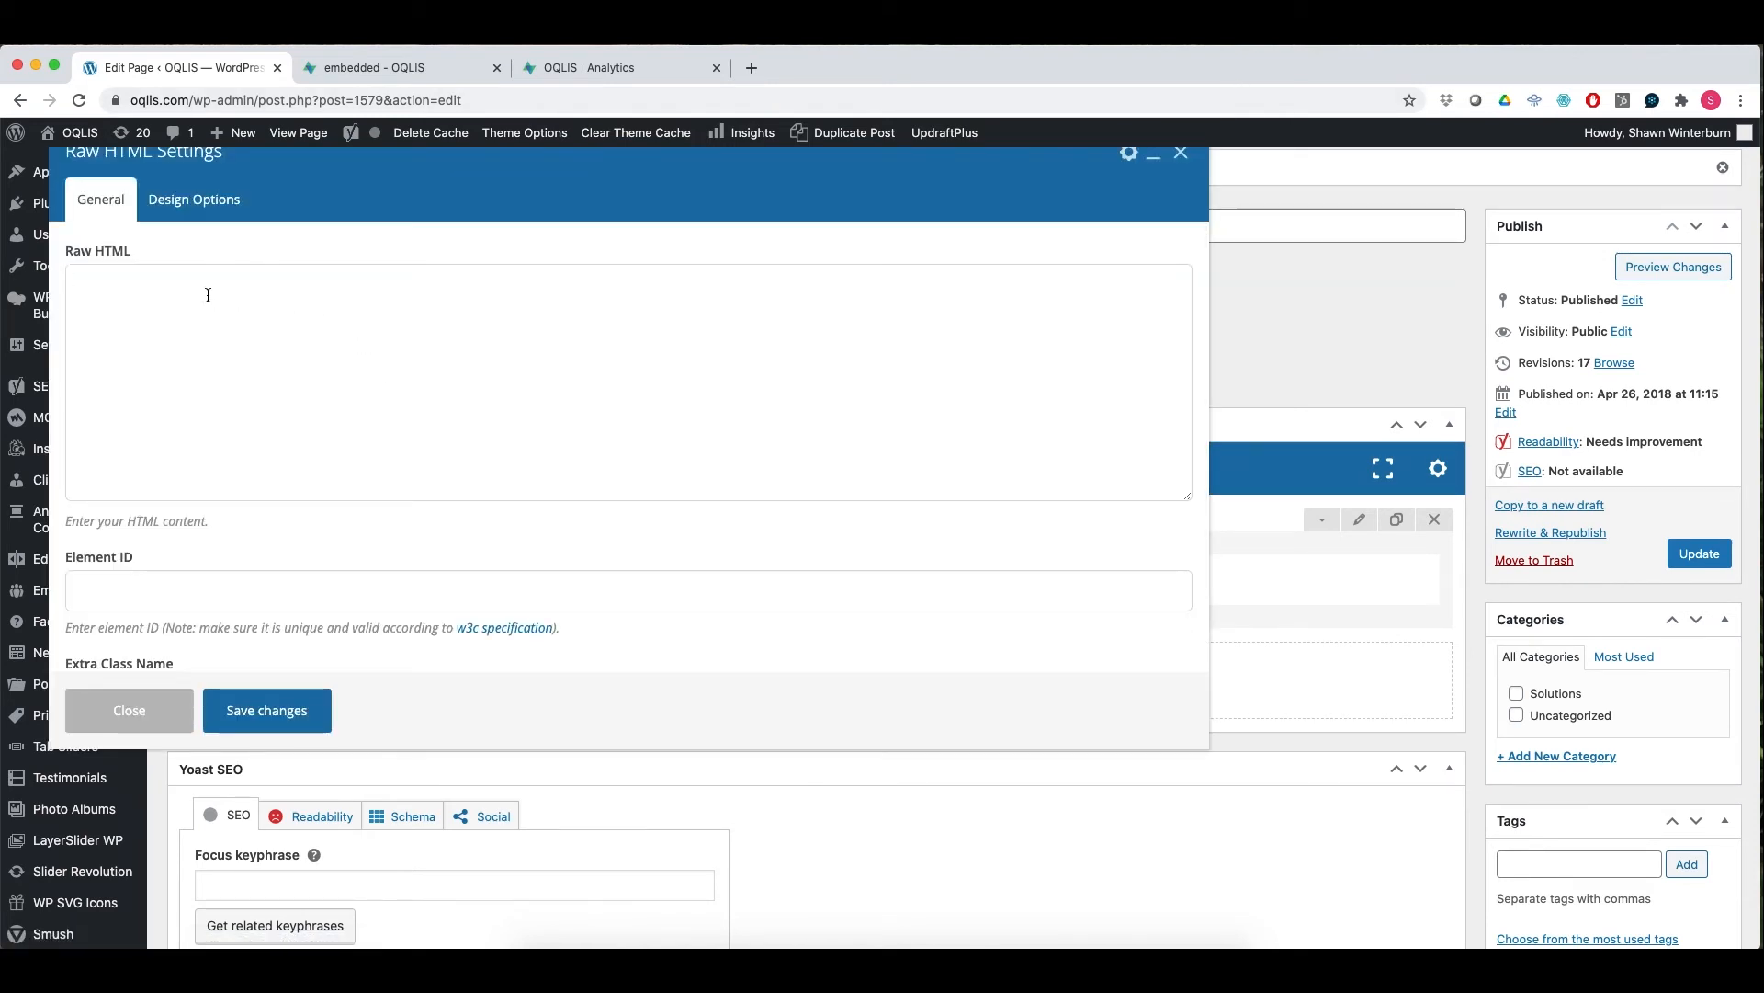
pyautogui.write('<iframe src="https://demo.oqlis.com/dashboard/embedded?id=1f0e3dad99908345f7439f8ffabdffc4" width="100%" height="600"></iframe>')
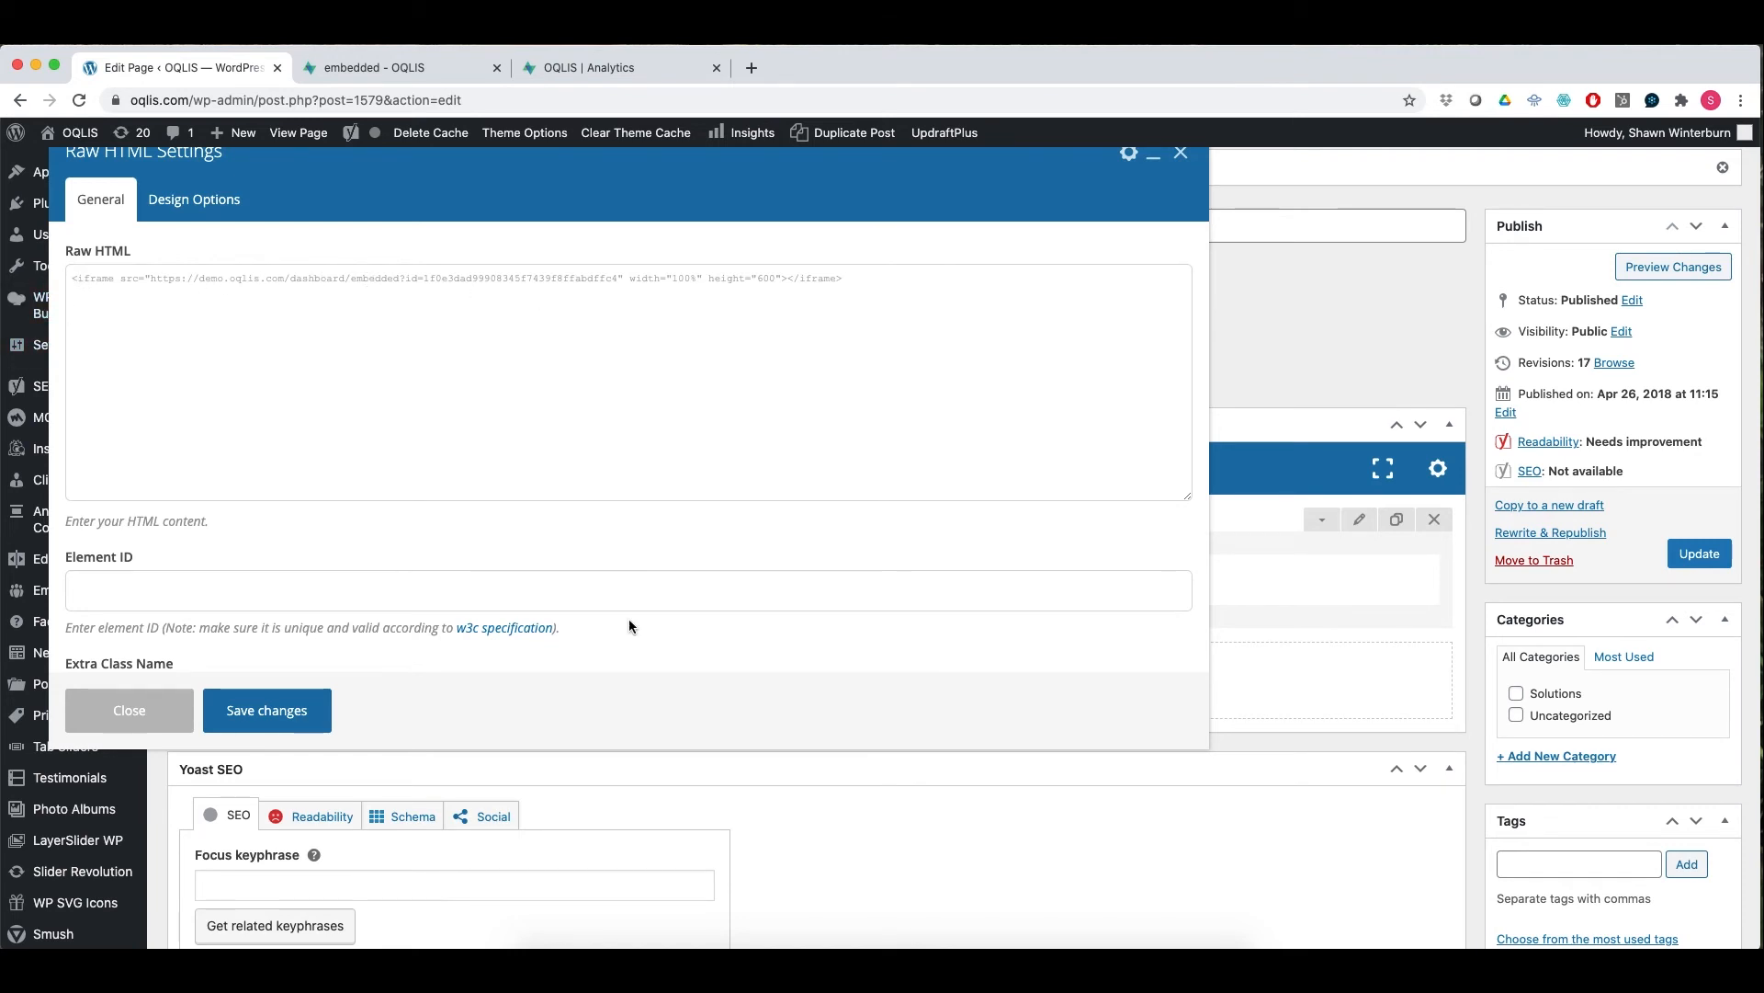
pyautogui.click(268, 711)
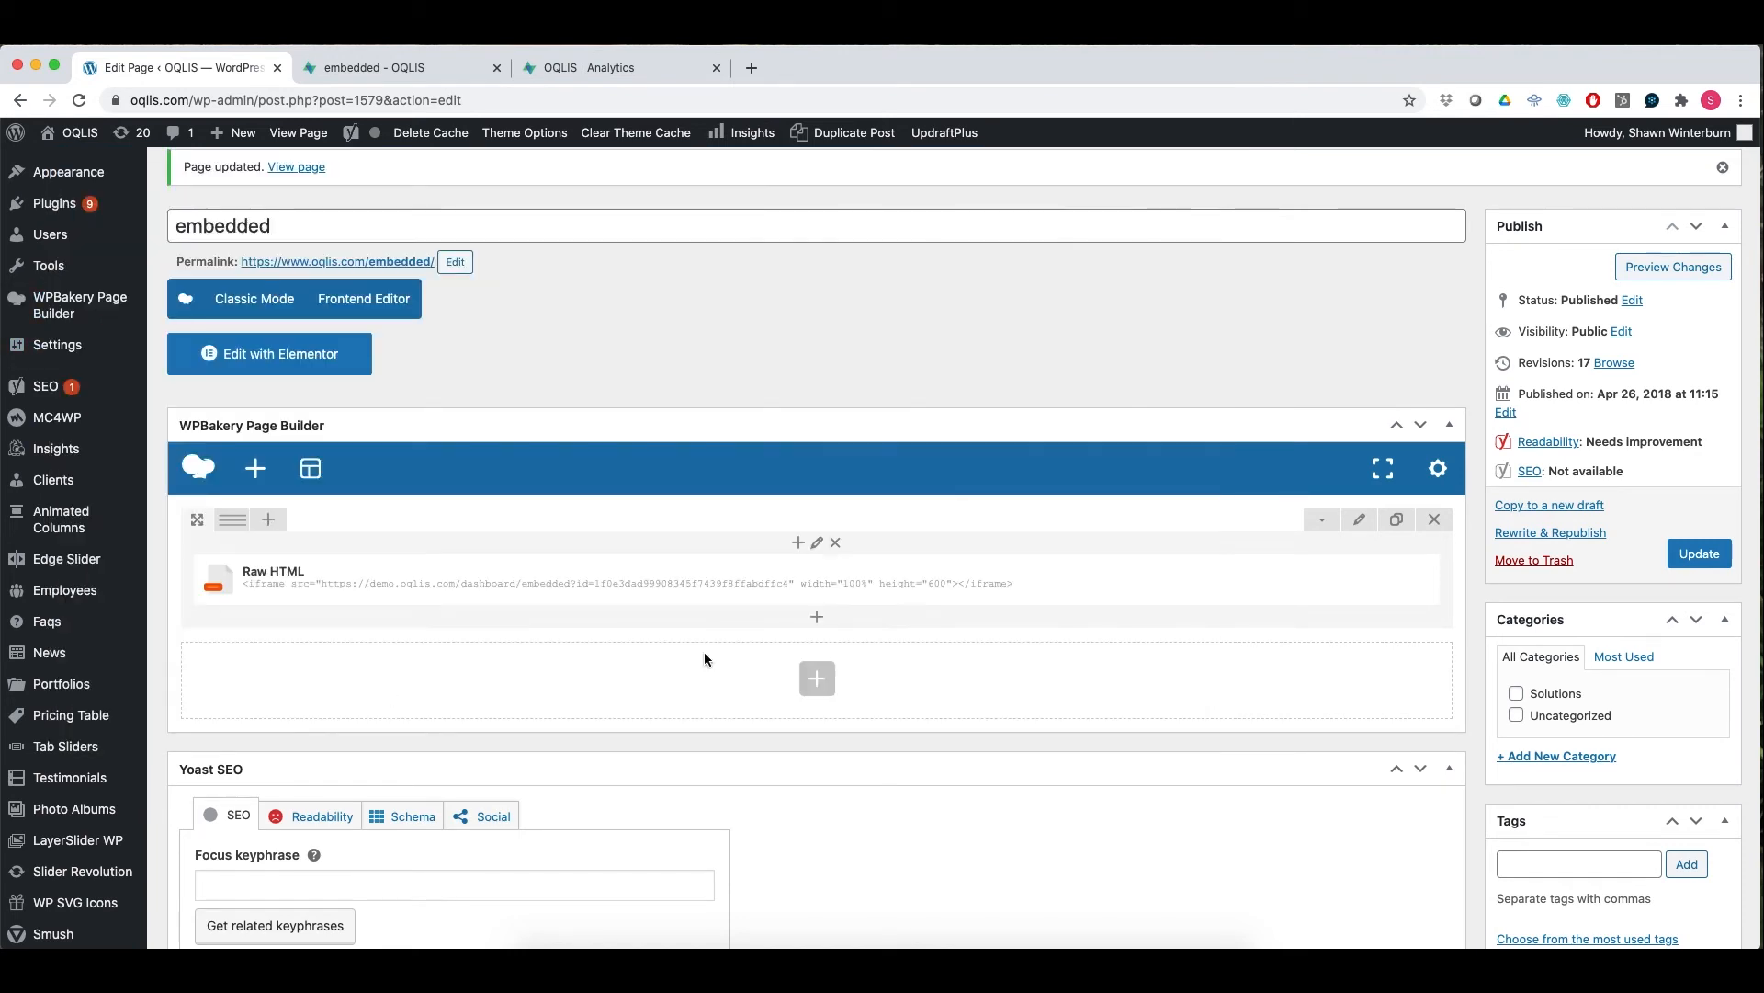
pyautogui.click(1700, 555)
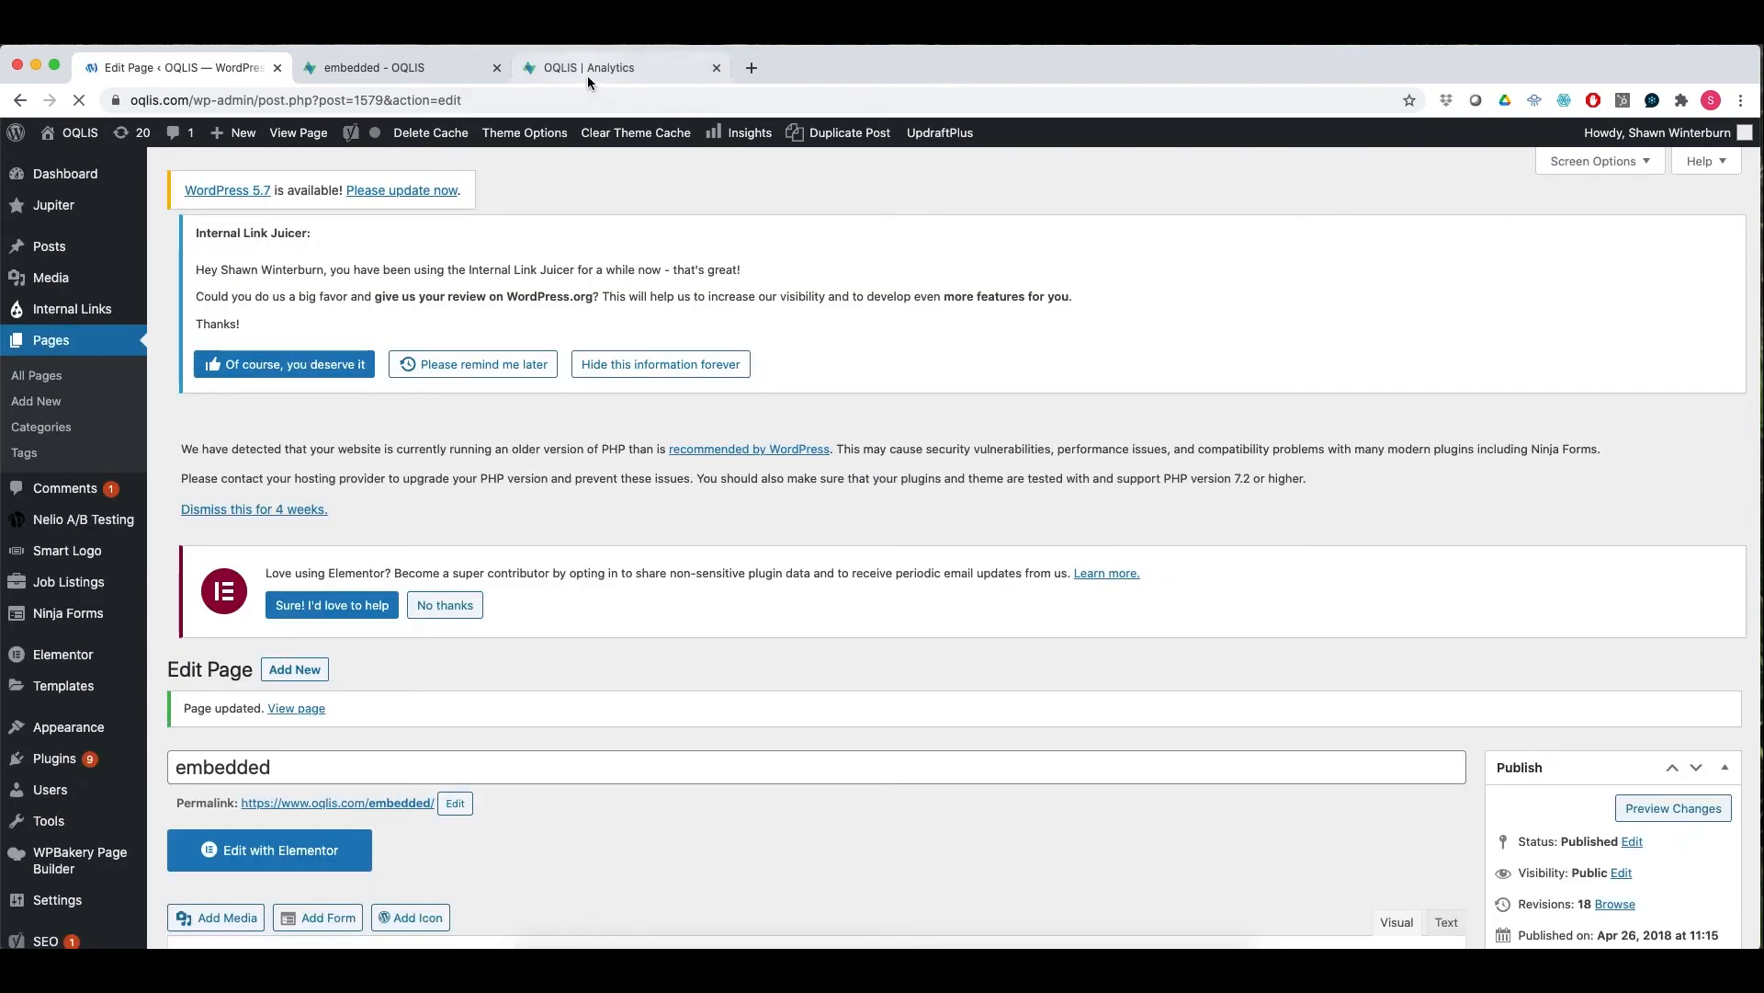
# Step: Reload the published "embedded" page, dismiss the Region filter prompt, and look through the embedded Monthly sales dashboard
pyautogui.click(386, 67)
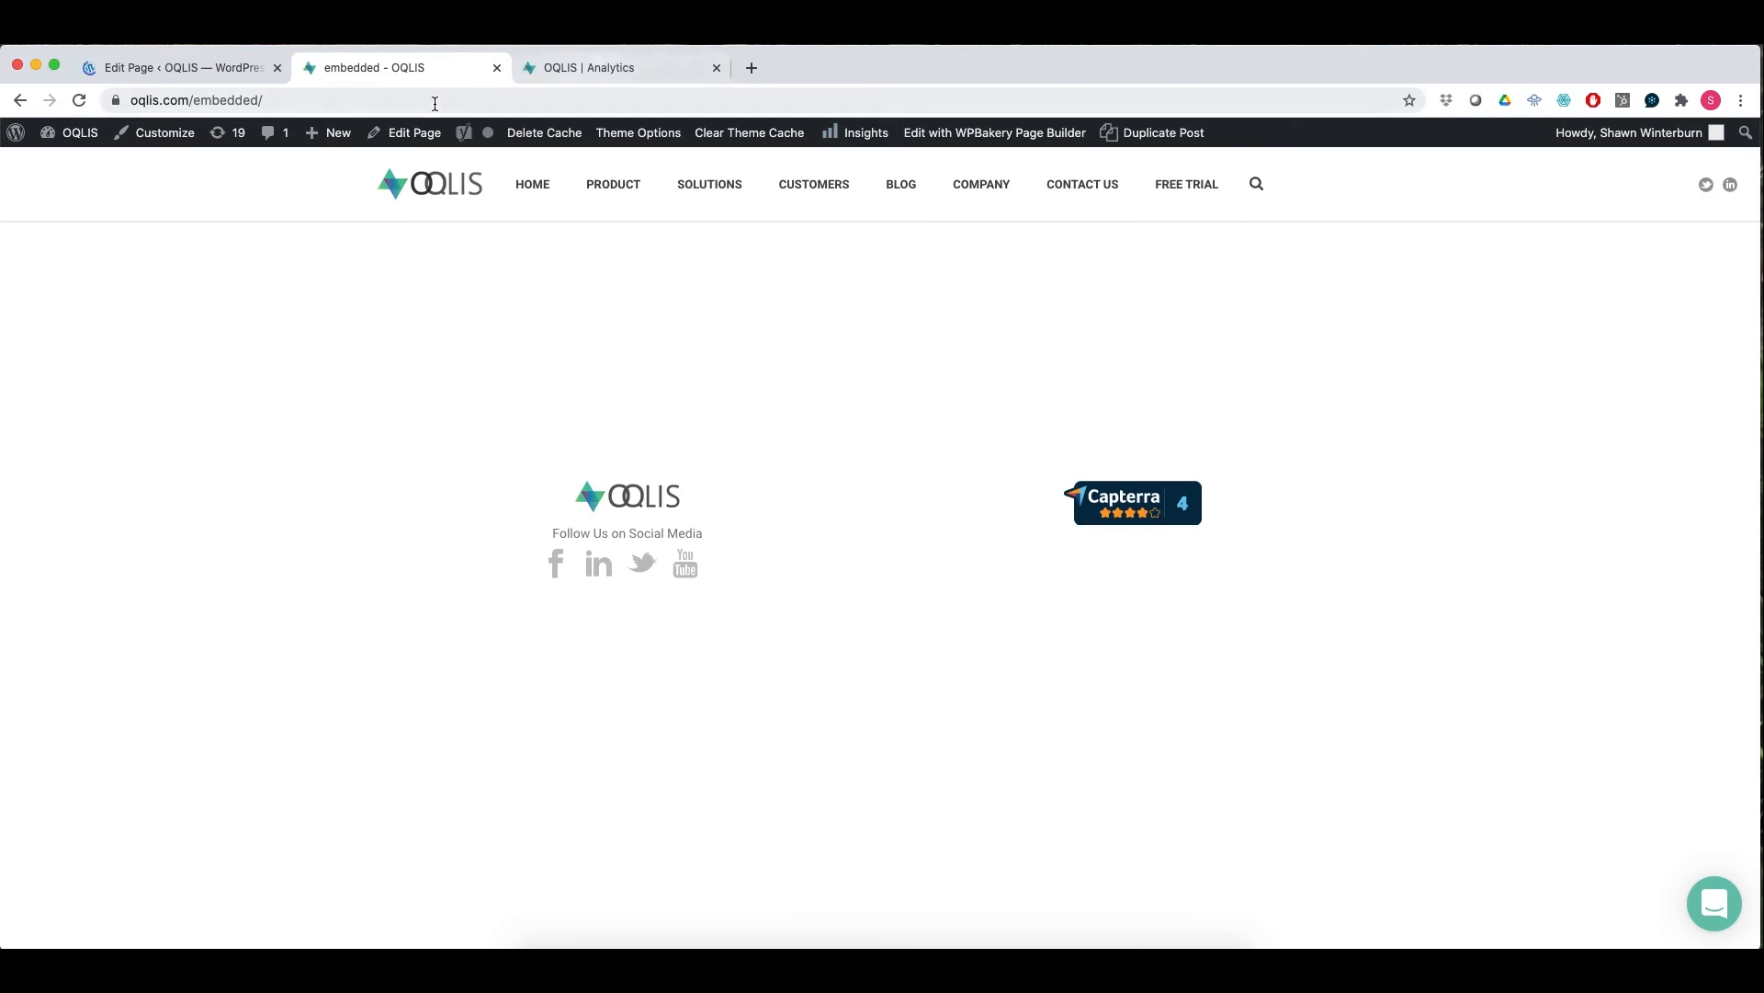
pyautogui.click(315, 103)
pyautogui.press('Return')
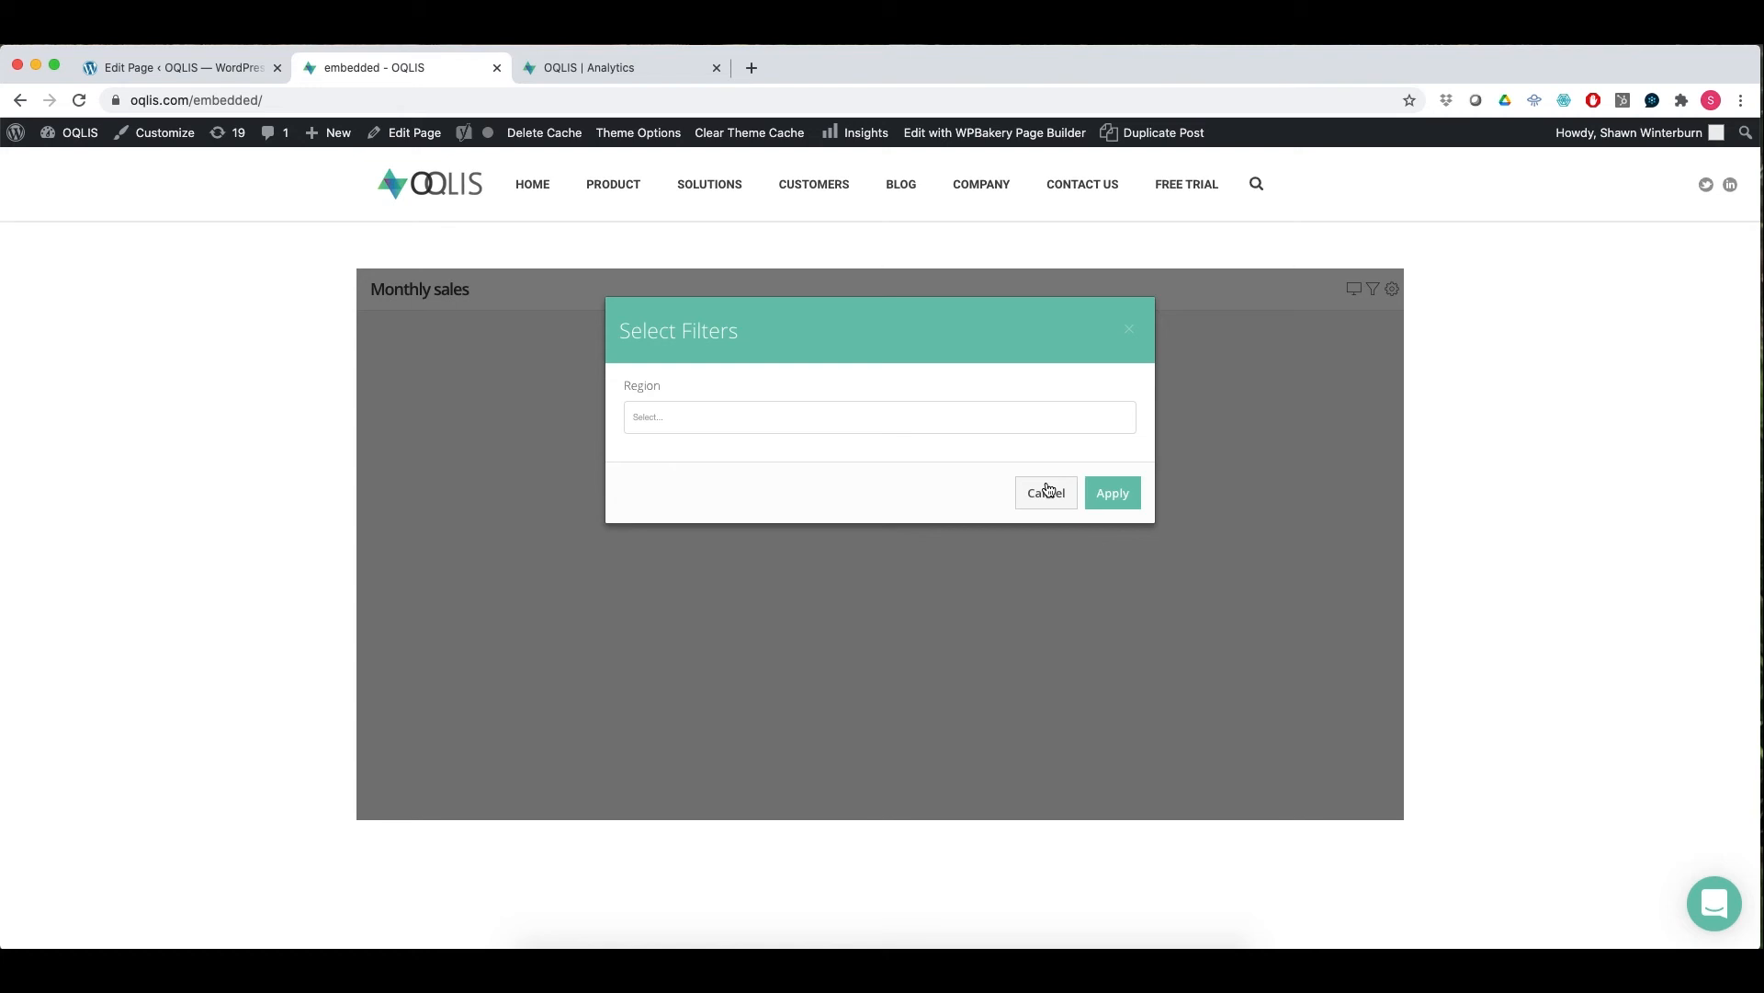
pyautogui.click(1051, 496)
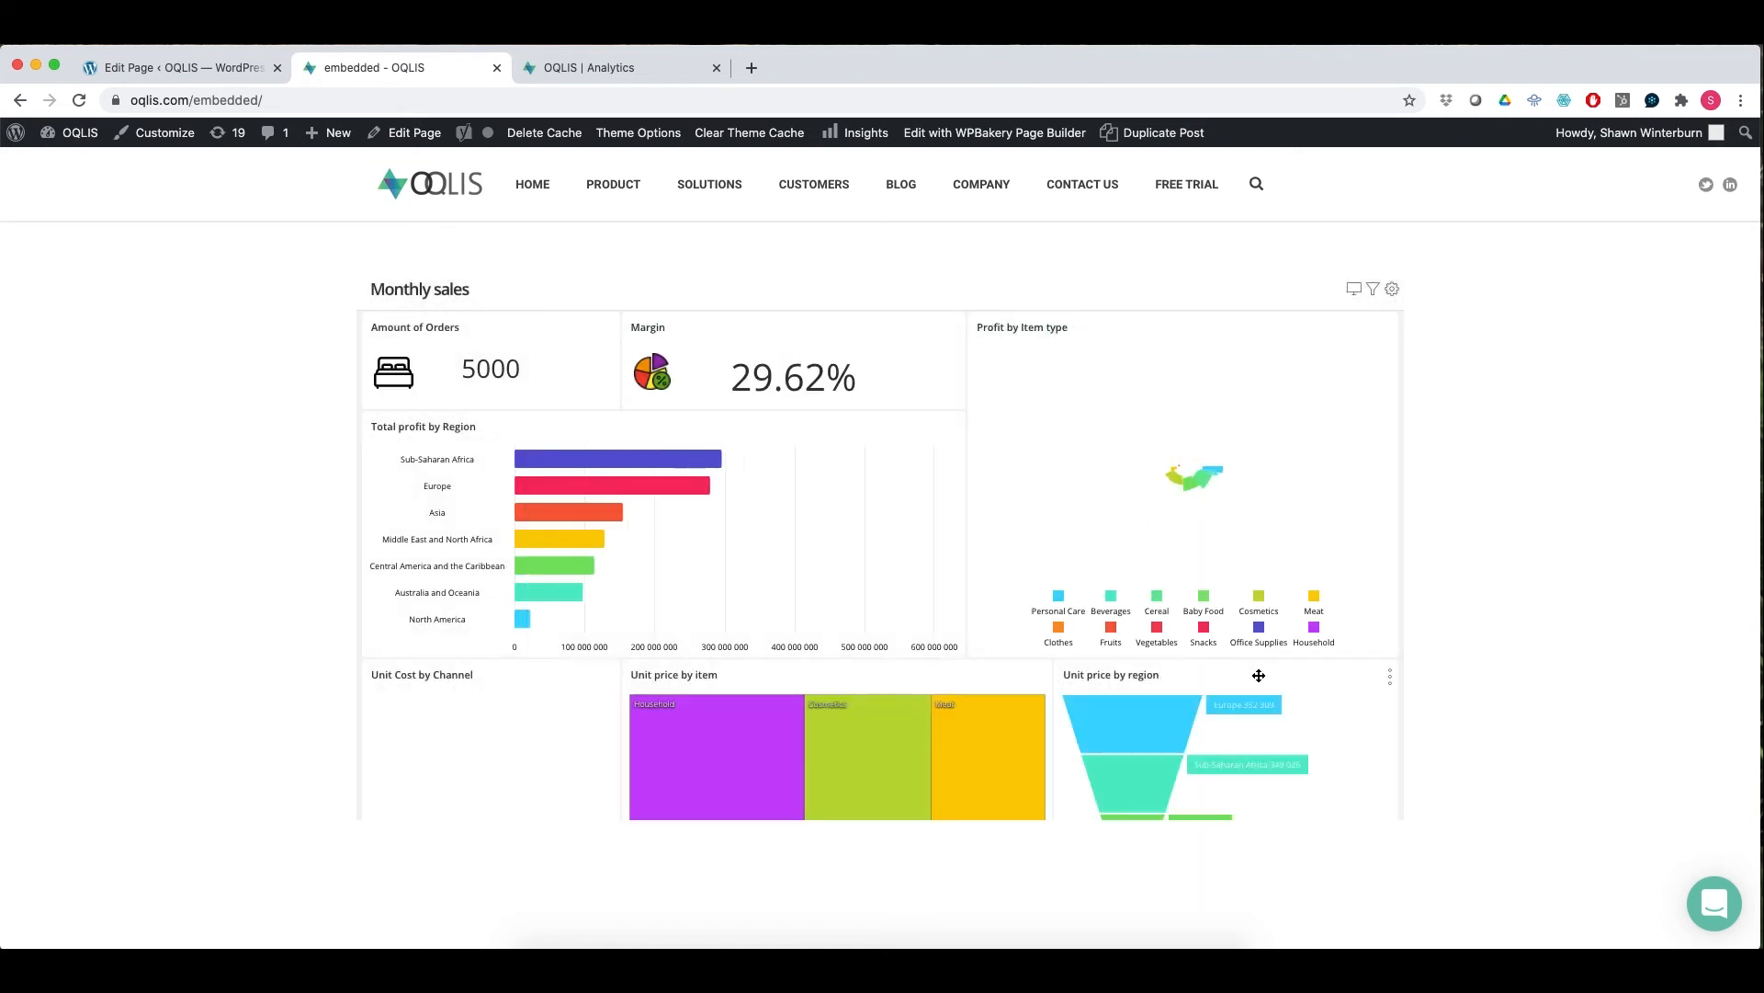
pyautogui.scroll(-2, 944, 609)
pyautogui.scroll(-10, 941, 603)
pyautogui.scroll(15, 941, 603)
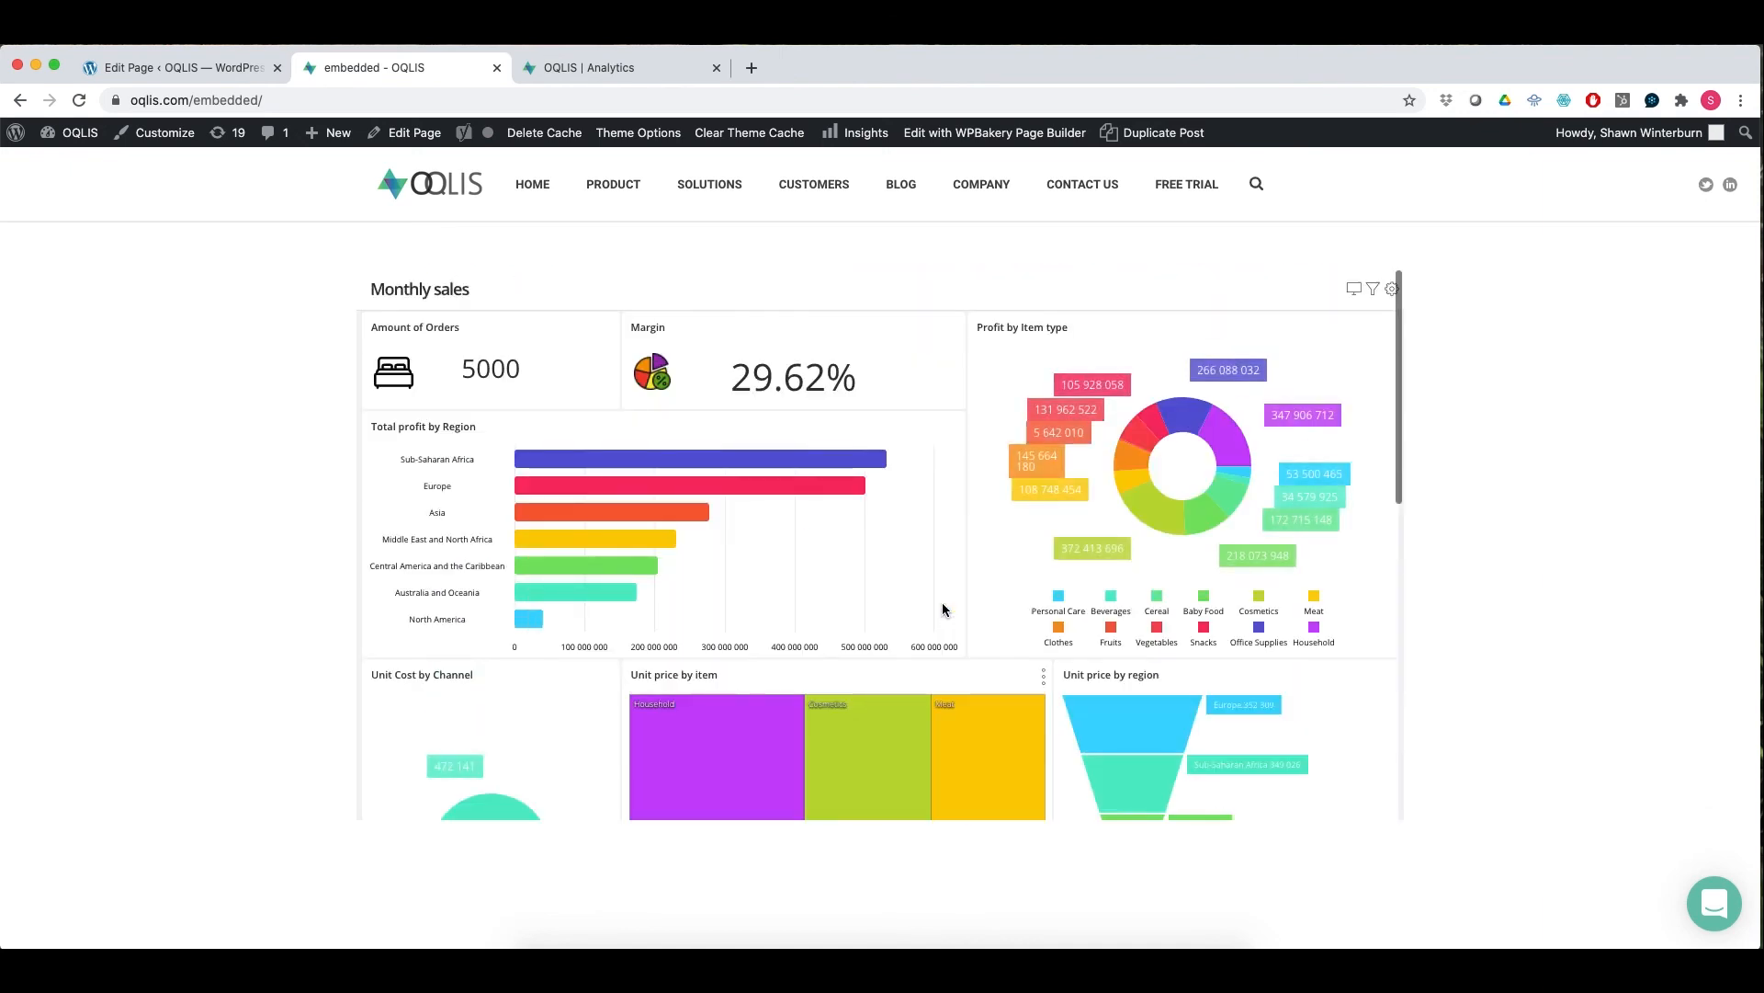
# Step: Show and hide the embedded dashboard's filters, filter it by Europe from the Total profit by Region chart, and clear that filter
pyautogui.click(1373, 290)
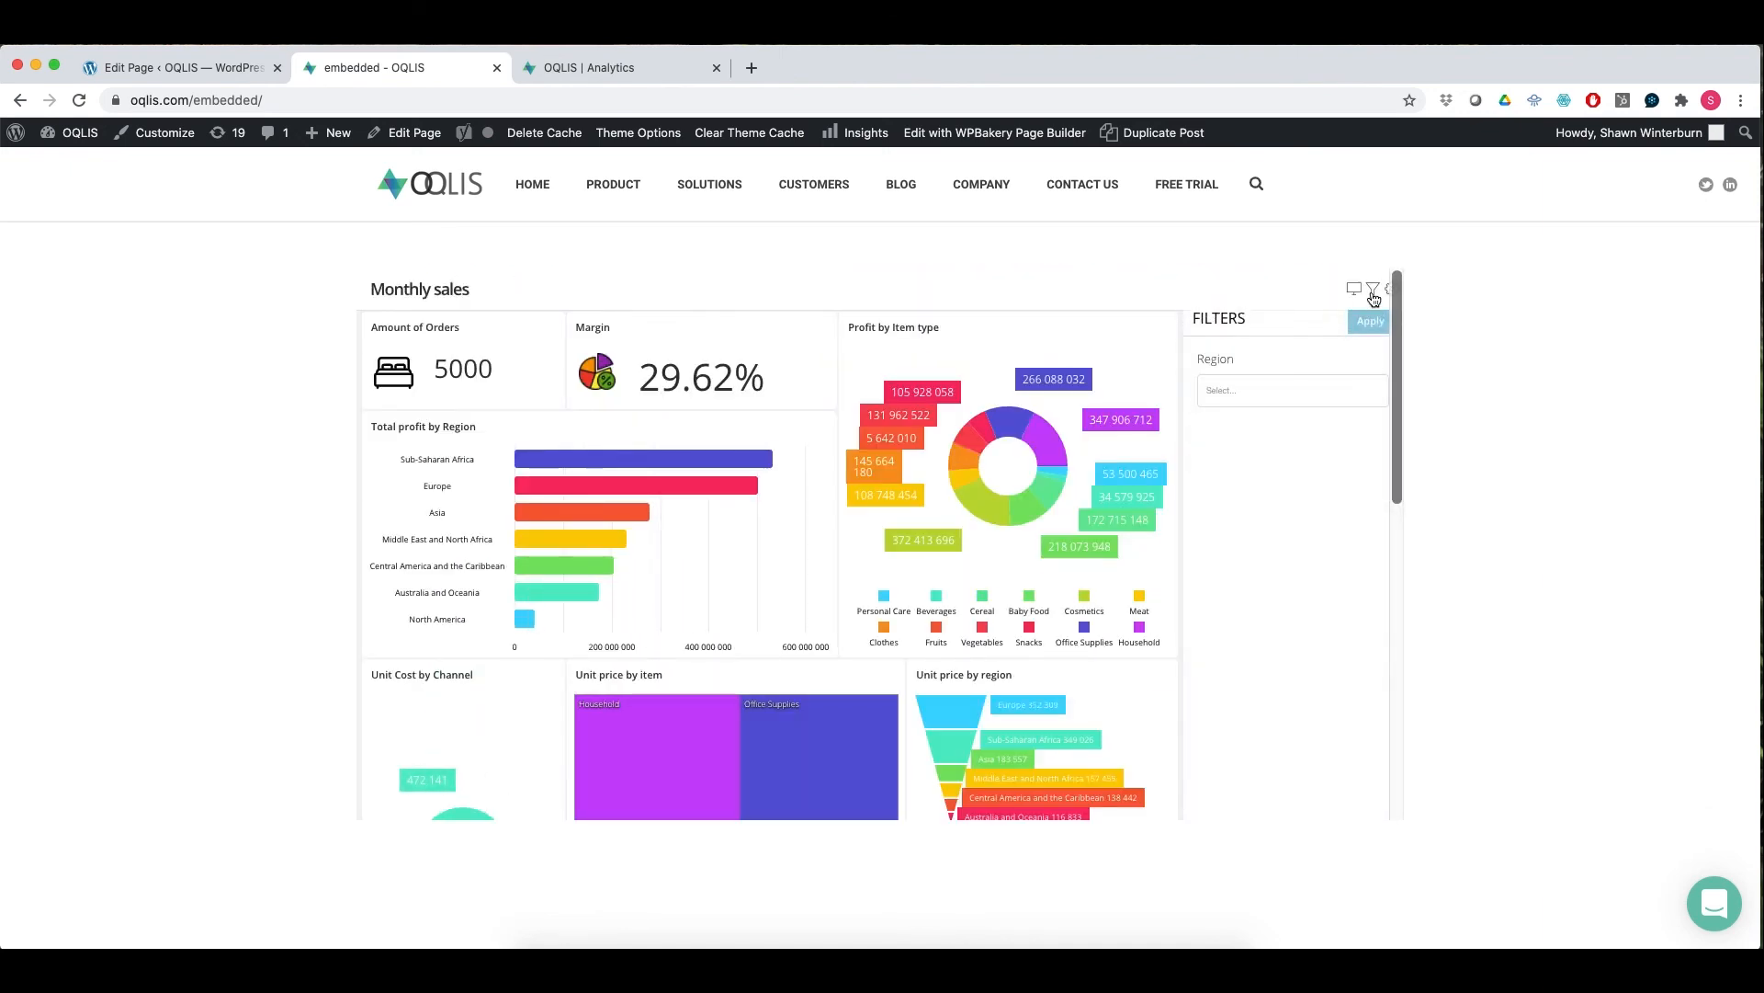
pyautogui.click(1373, 292)
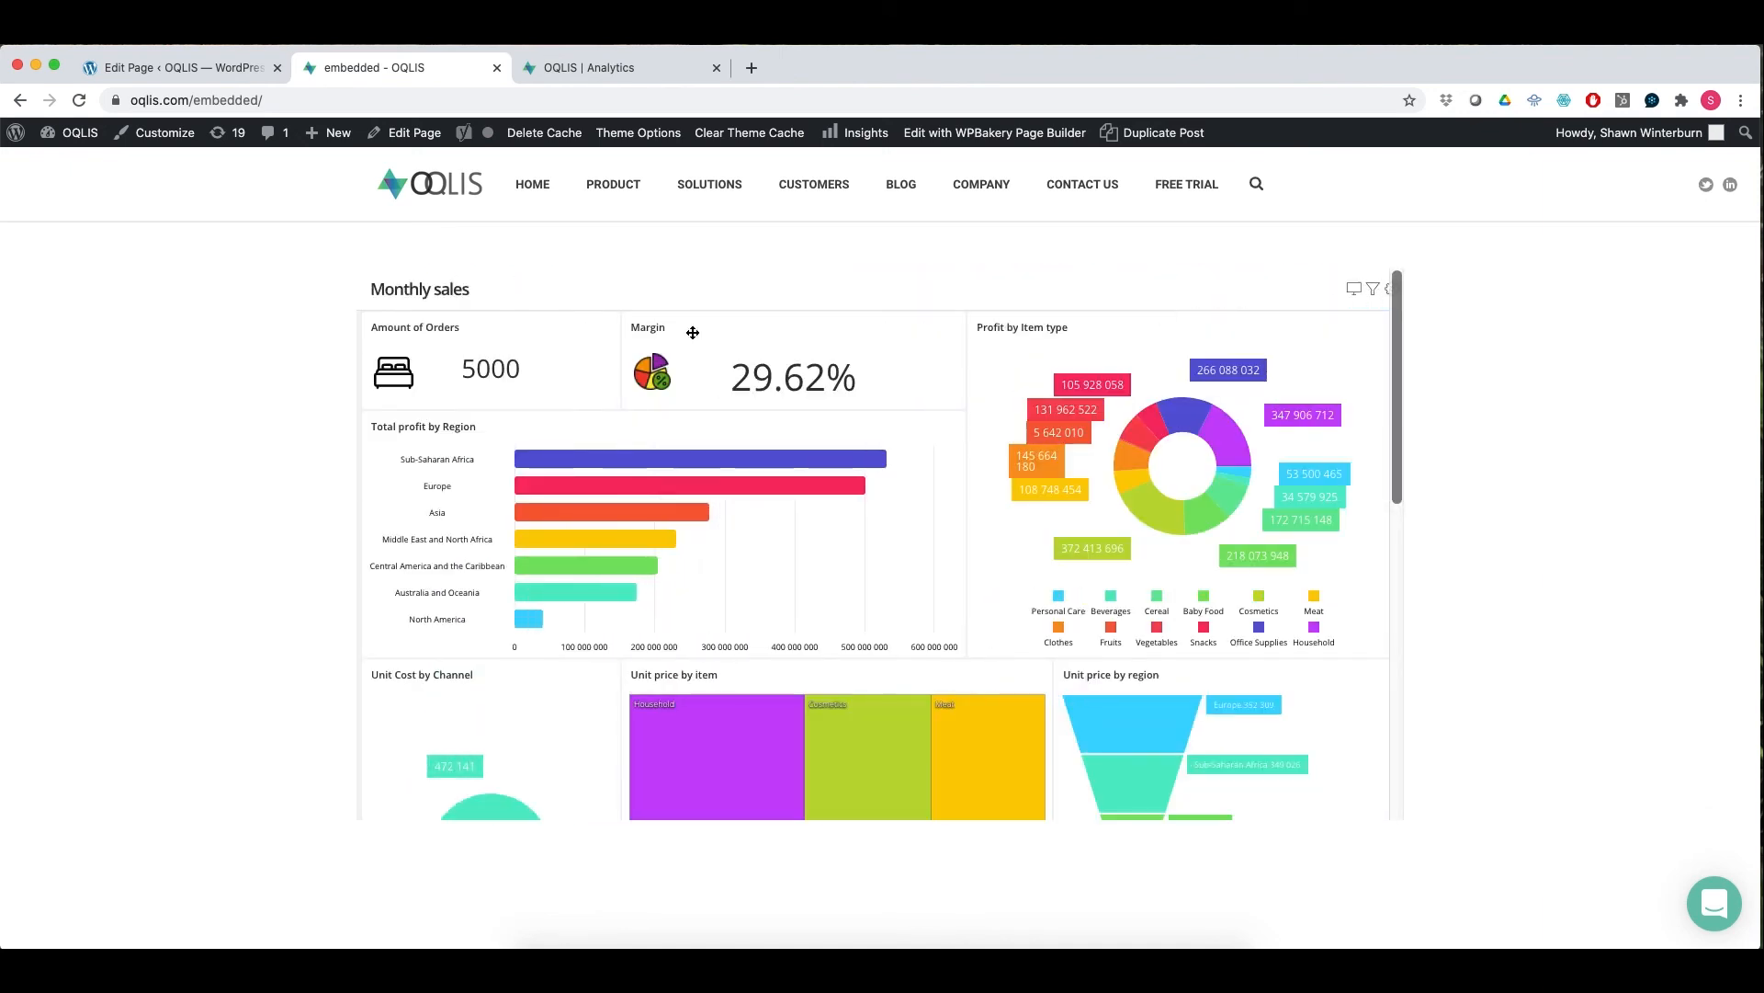
pyautogui.click(590, 484)
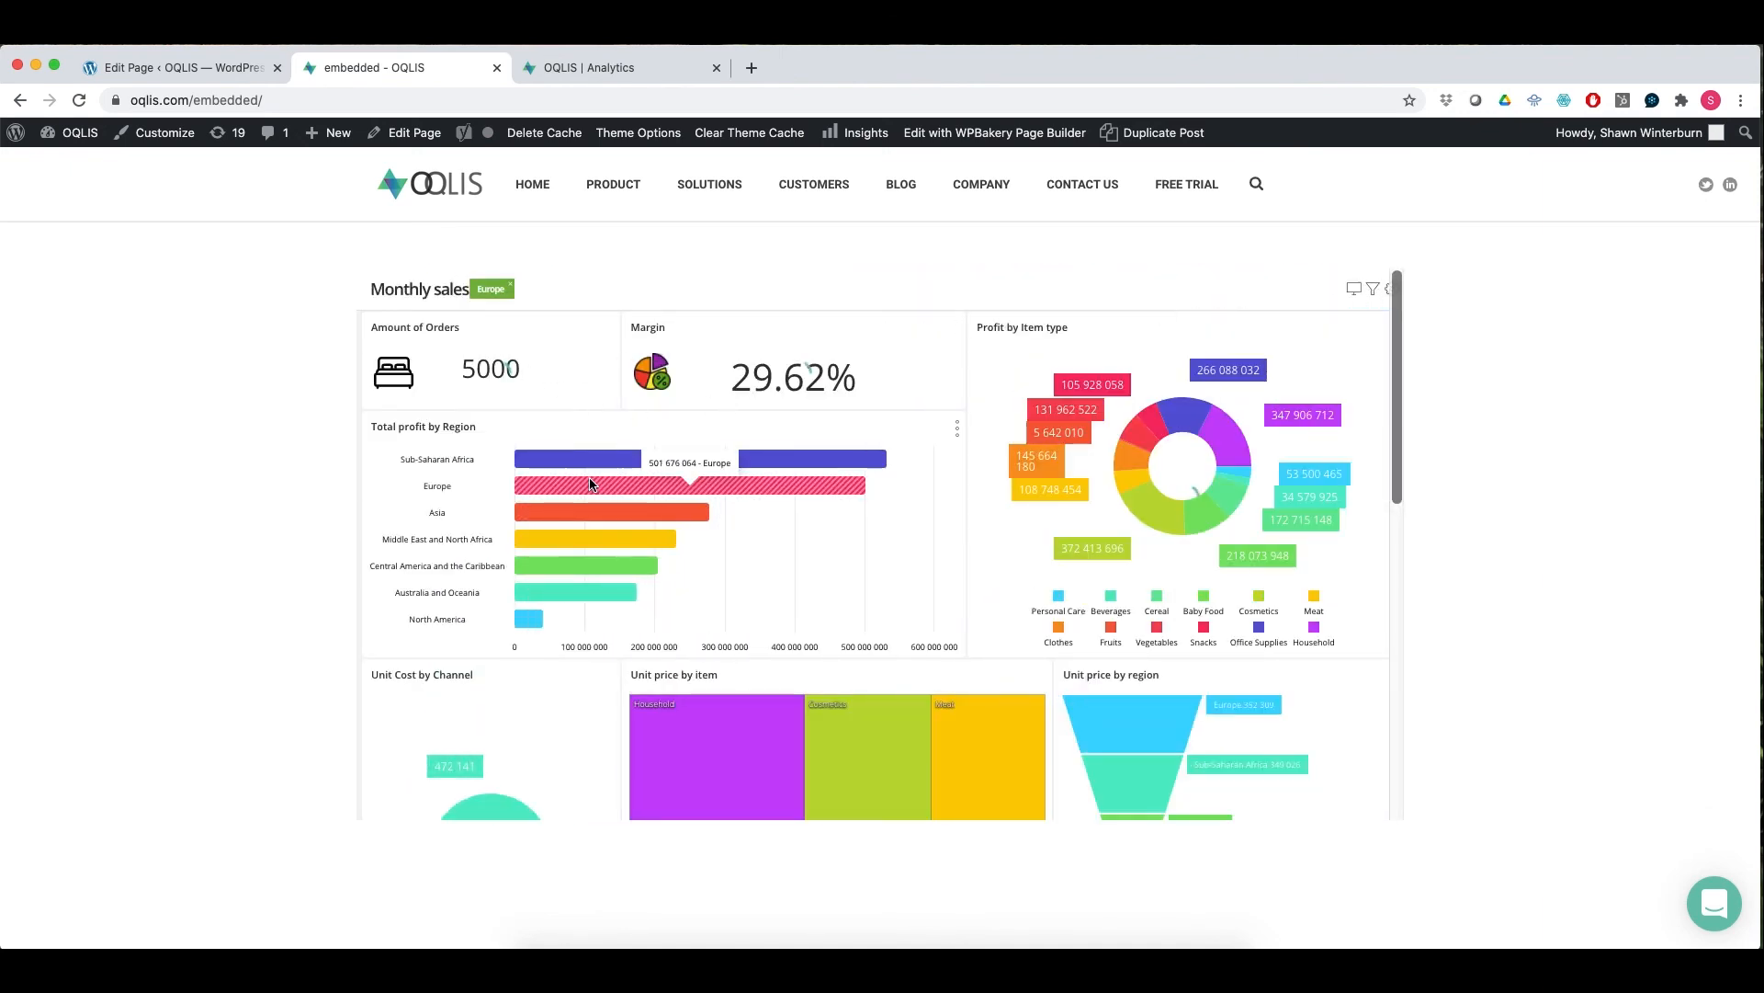
pyautogui.click(510, 289)
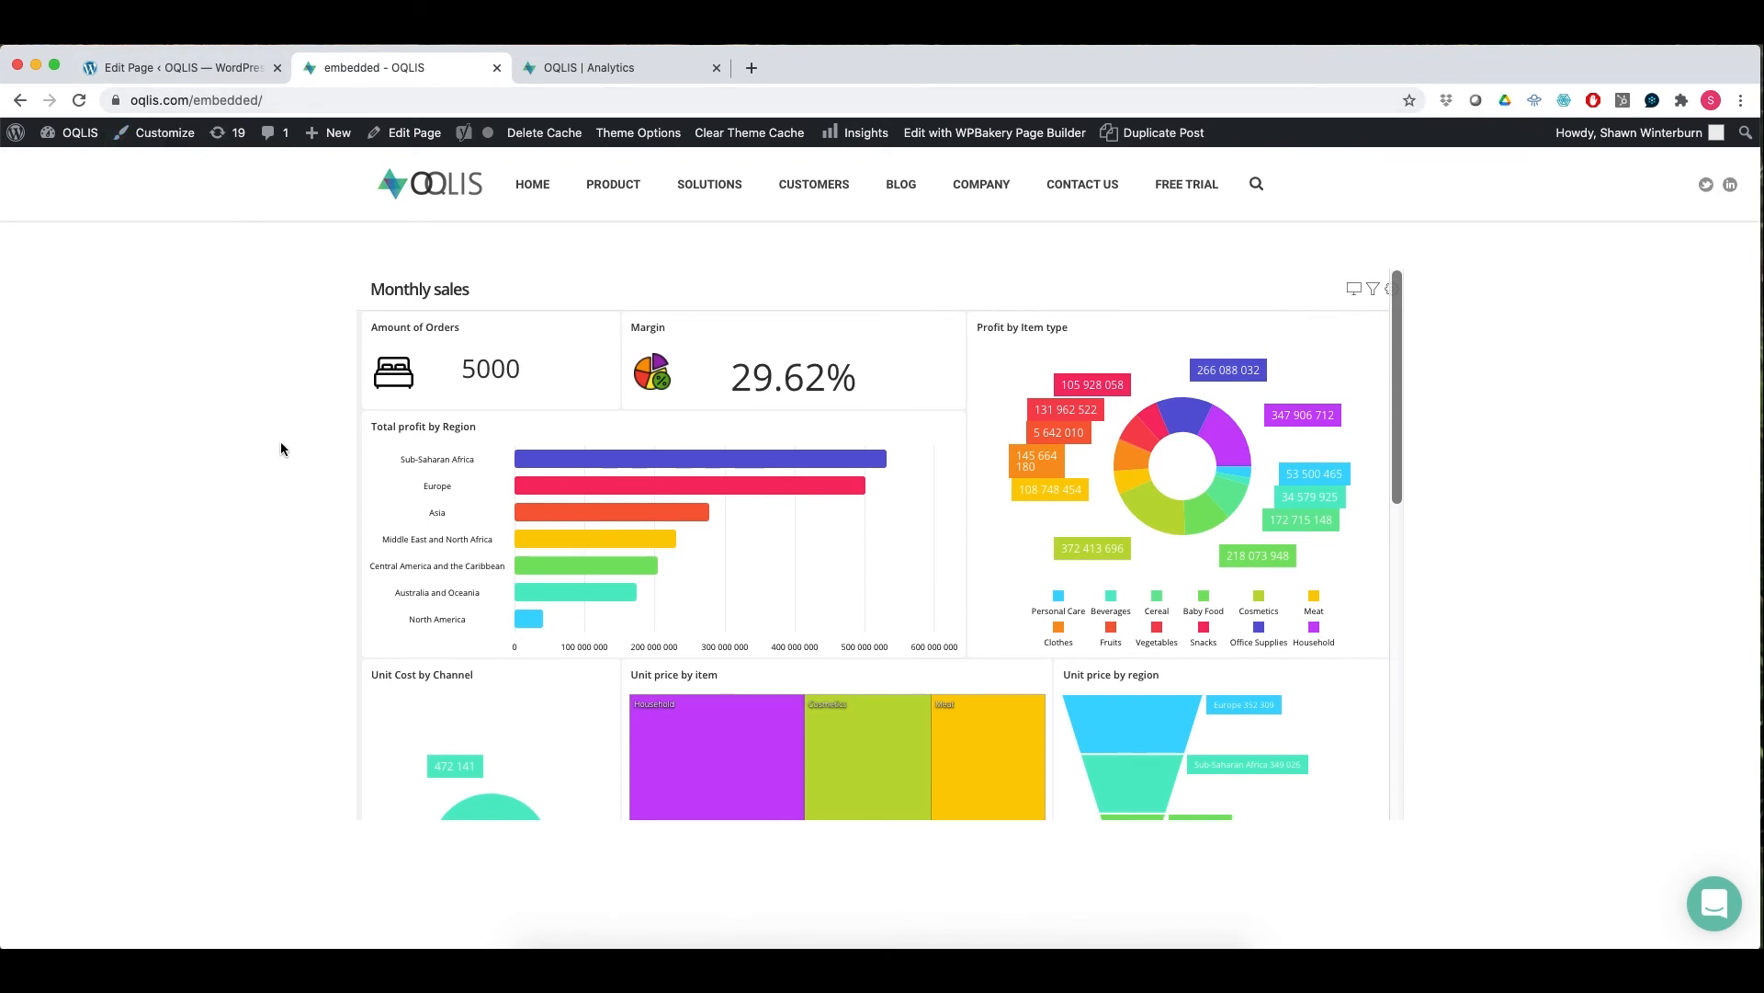
# Step: Switch back to the OQLIS analytics application and open its home page
pyautogui.click(551, 70)
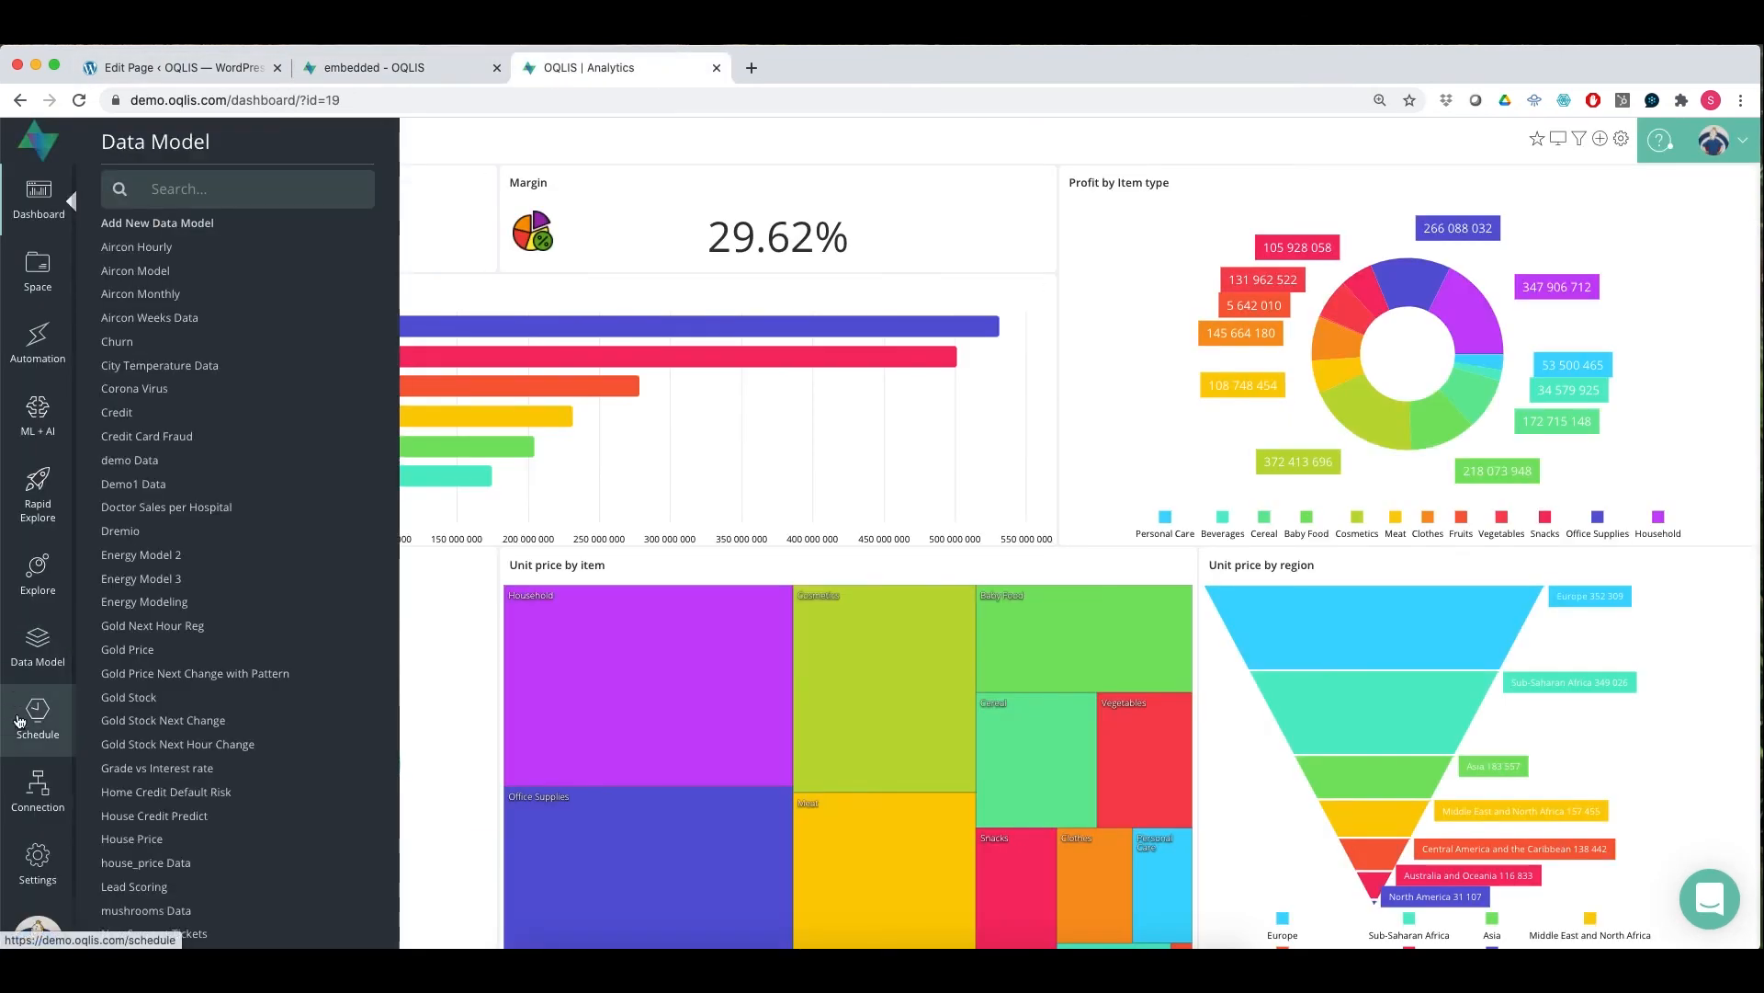
pyautogui.click(37, 136)
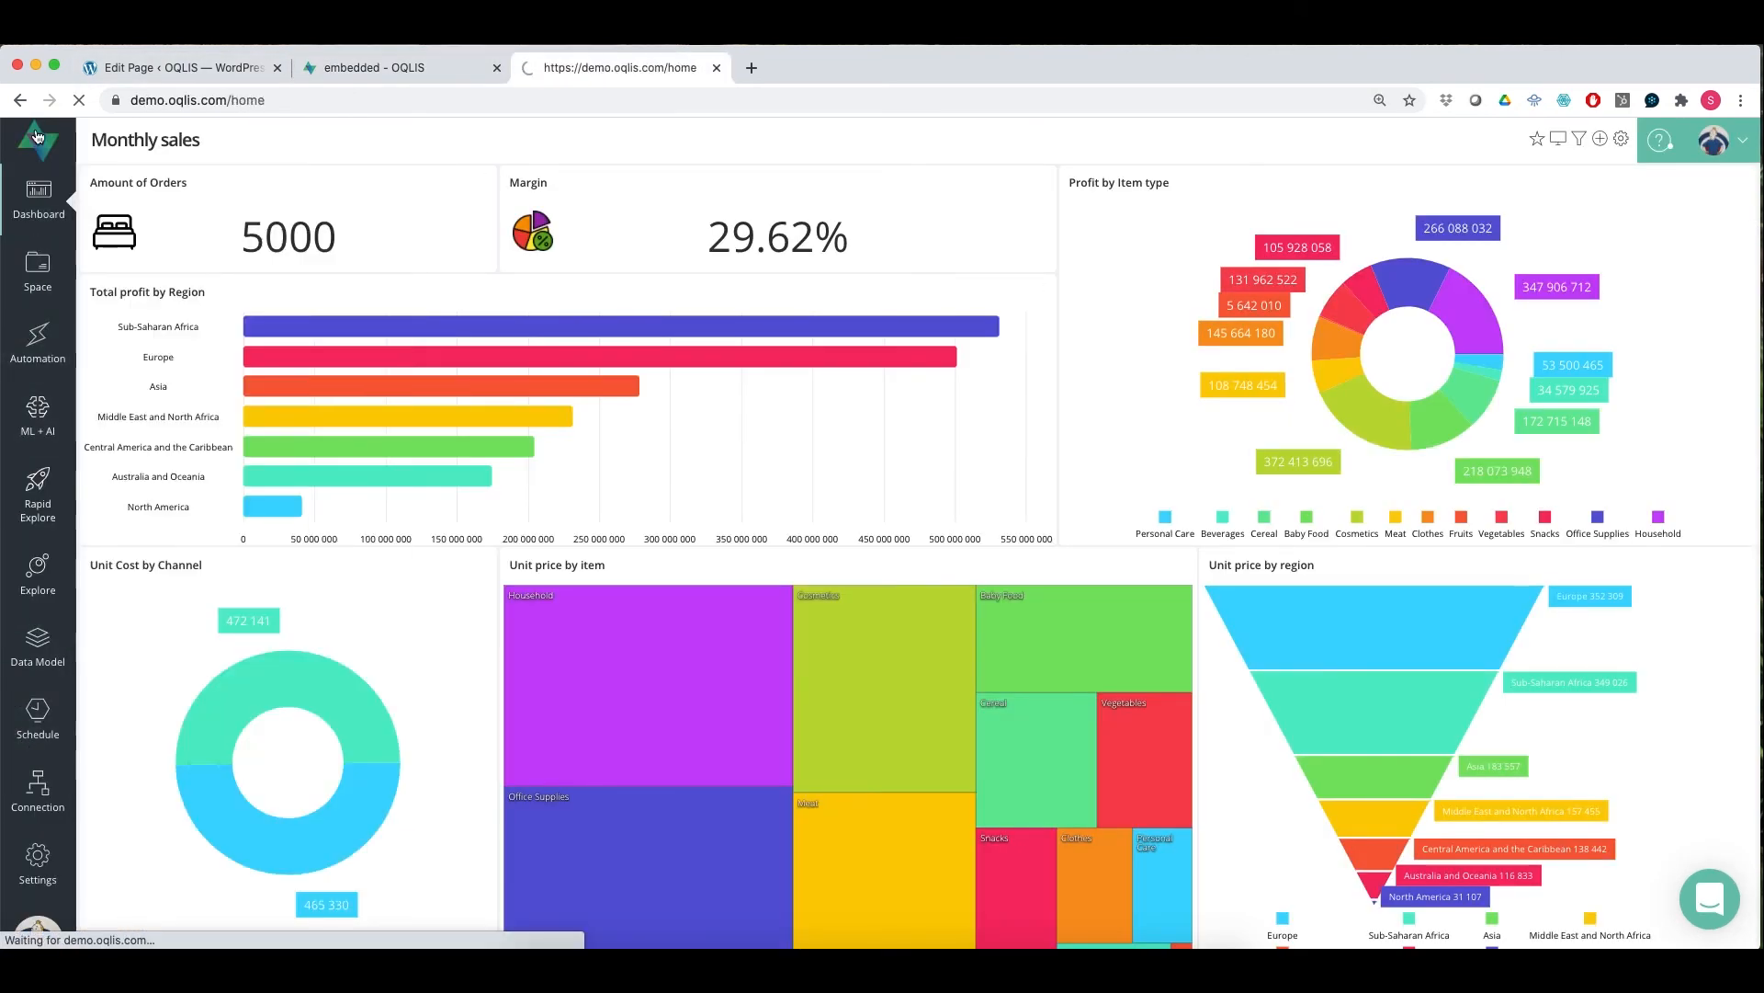